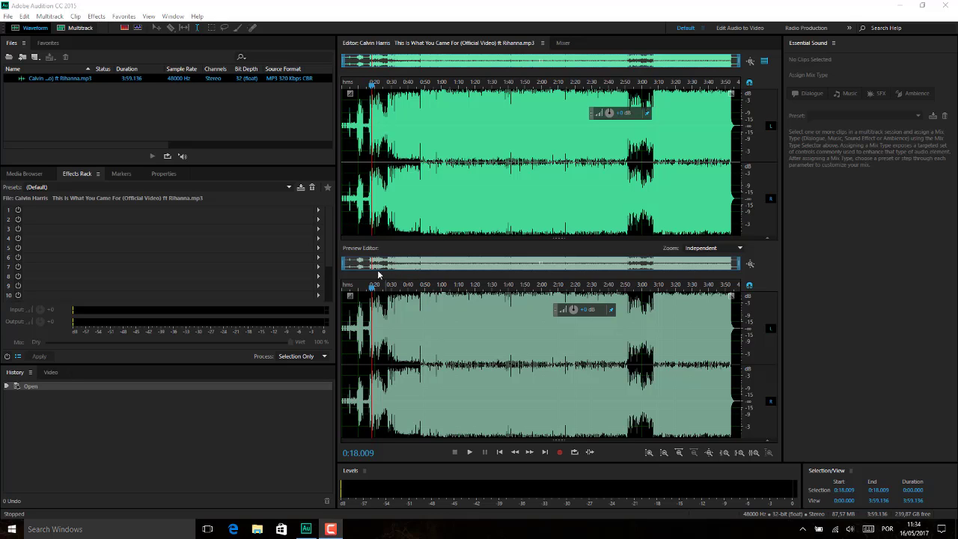
- Move the playhead to 0:30 in the song, scrub it to about 1:32, and bring it back to about 0:55
{"action": "left_click", "coordinate": [68, 115]}
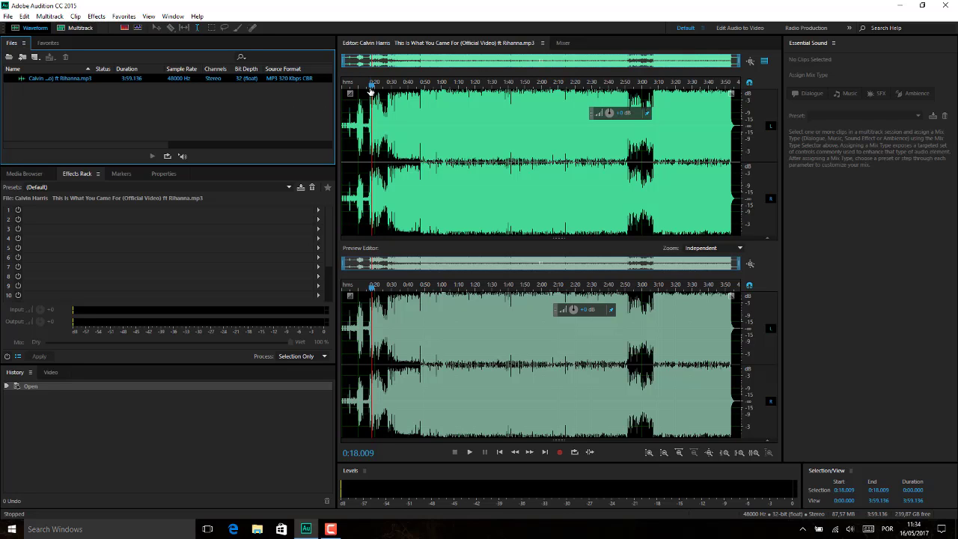
{"action": "mouse_move", "coordinate": [370, 89]}
{"action": "left_mouse_down"}
{"action": "mouse_move", "coordinate": [356, 92]}
{"action": "mouse_move", "coordinate": [369, 94]}
{"action": "left_mouse_up"}
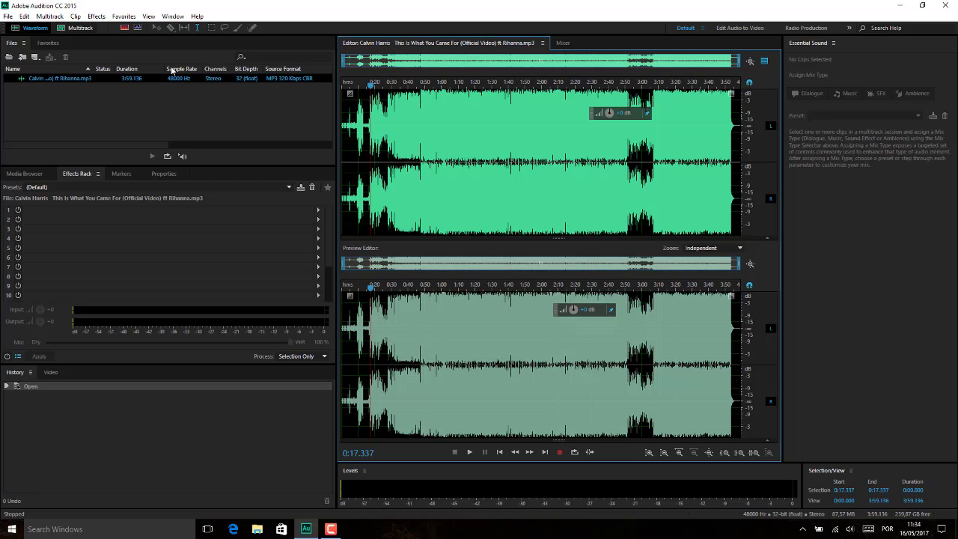
{"action": "left_click", "coordinate": [15, 28]}
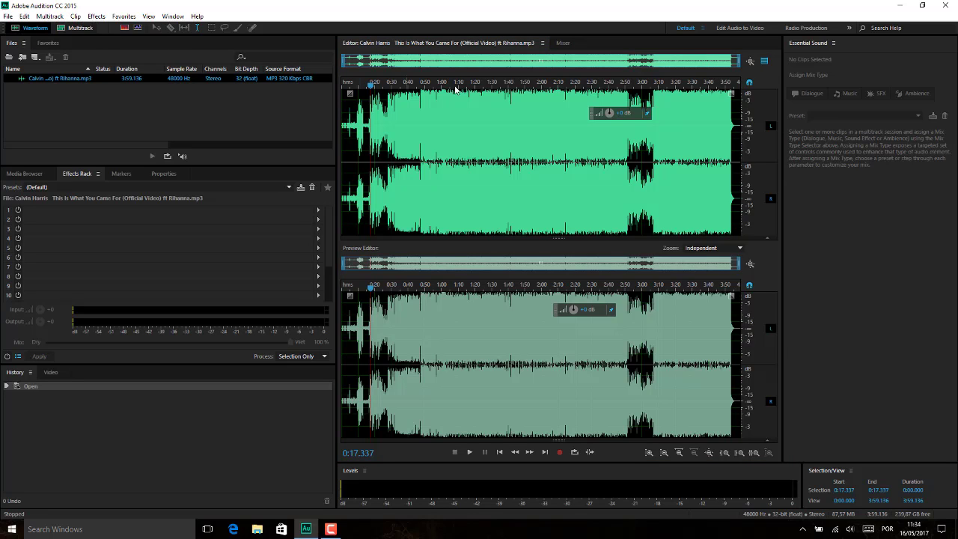
{"action": "left_click", "coordinate": [391, 135]}
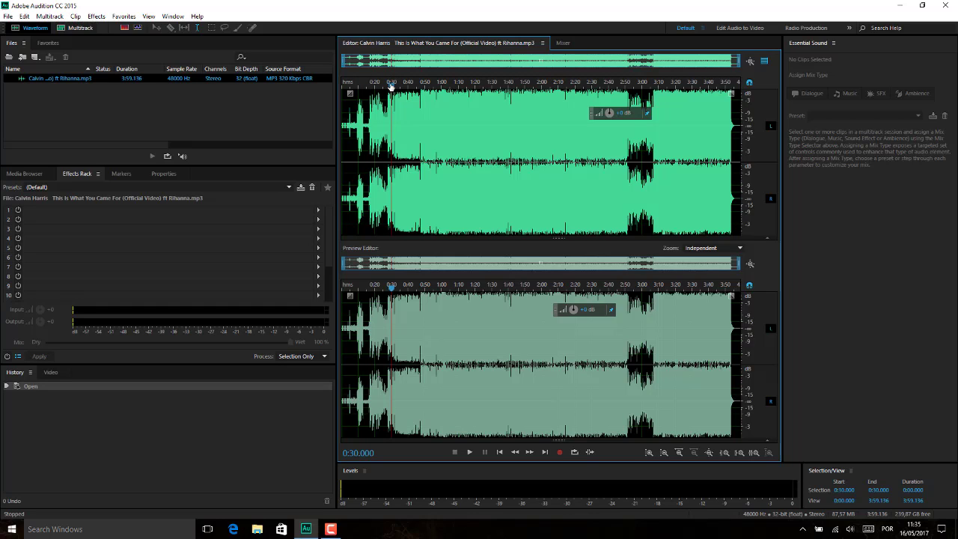
{"action": "left_click_drag", "start_coordinate": [390, 86], "coordinate": [465, 89]}
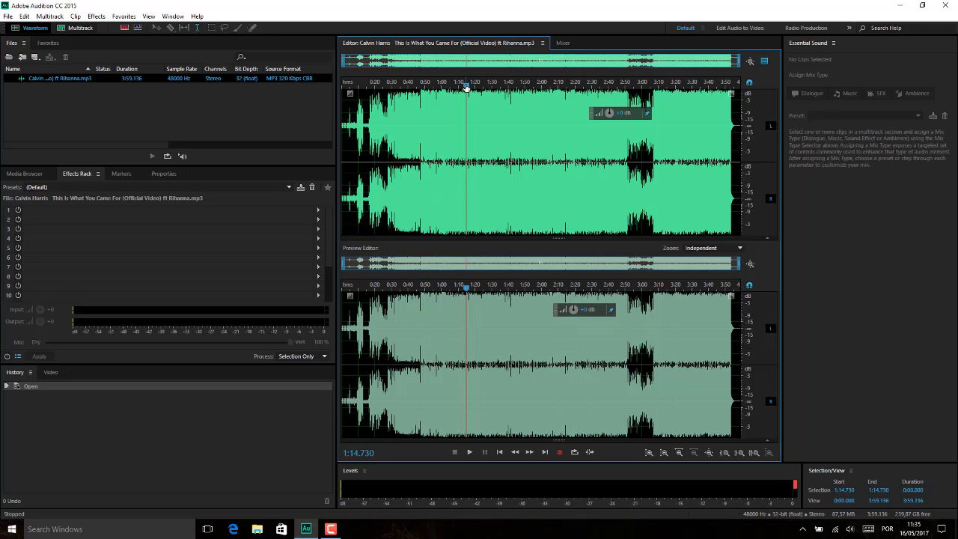
{"action": "left_click_drag", "start_coordinate": [465, 88], "coordinate": [495, 88]}
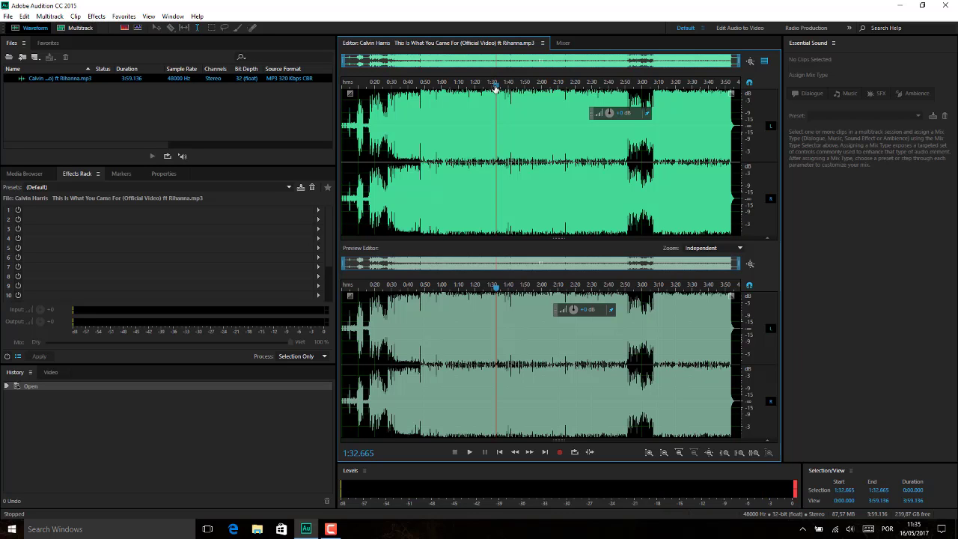
{"action": "left_click_drag", "start_coordinate": [495, 88], "coordinate": [433, 89]}
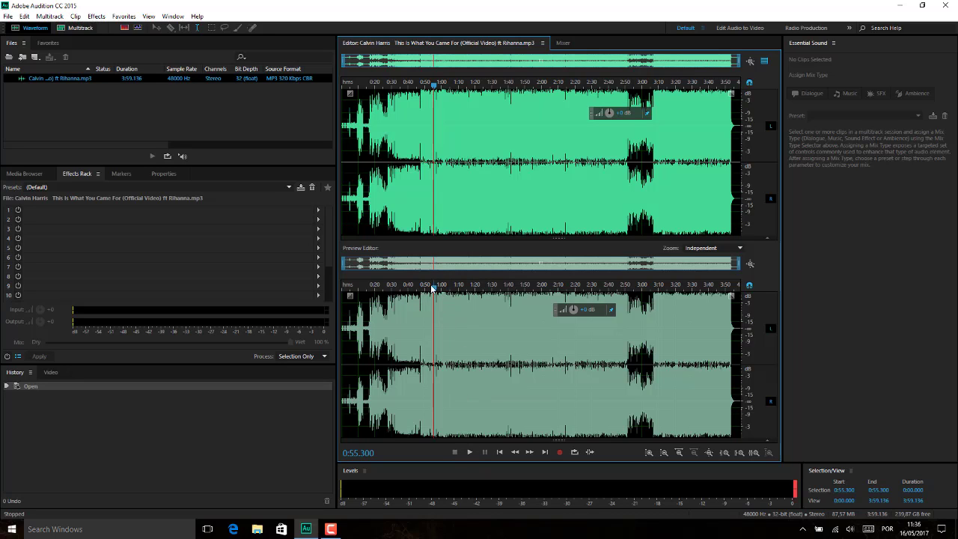
- Jump the playhead to the song's start and its end, and rewind from the end towards about 1:05
{"action": "left_click", "coordinate": [499, 452]}
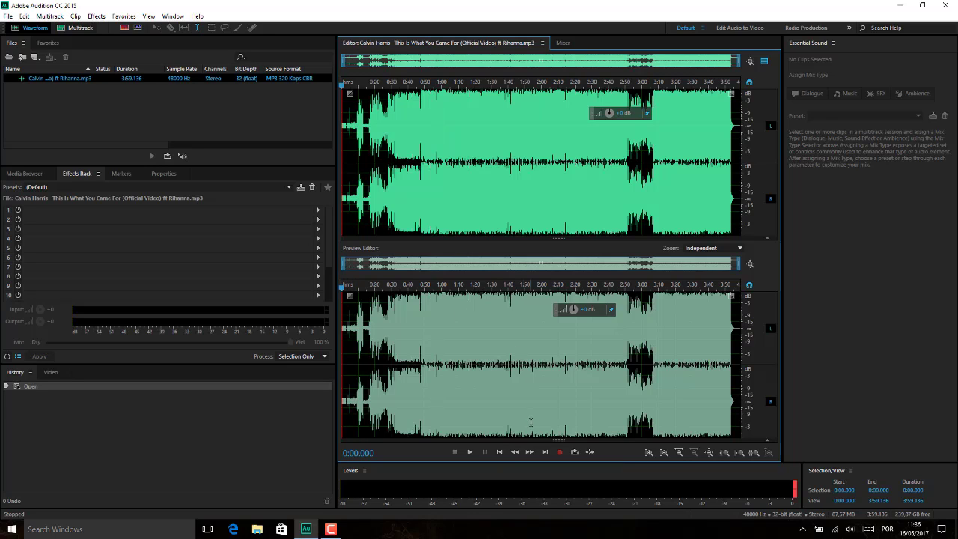
{"action": "left_click", "coordinate": [544, 452]}
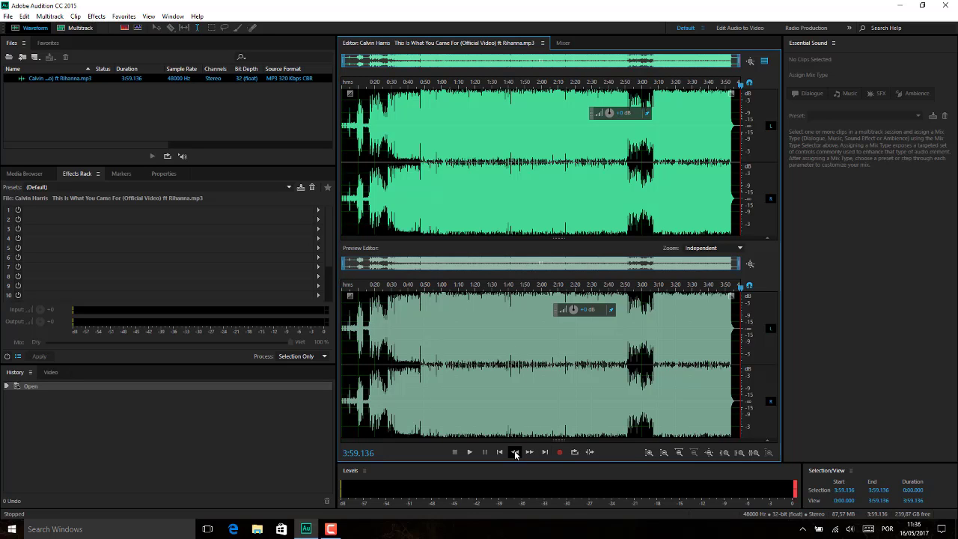
{"action": "left_click", "coordinate": [515, 452]}
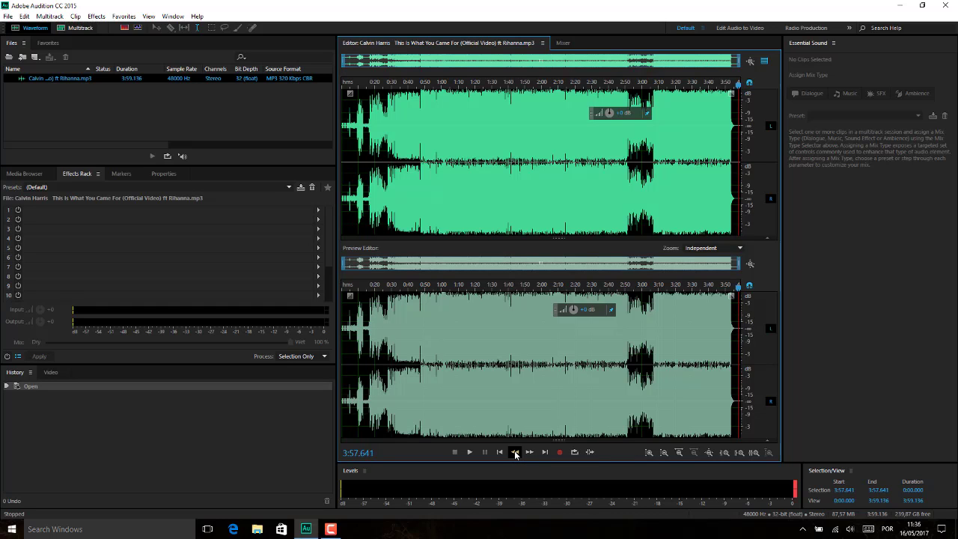
{"action": "left_click_drag", "start_coordinate": [515, 451], "coordinate": [516, 452]}
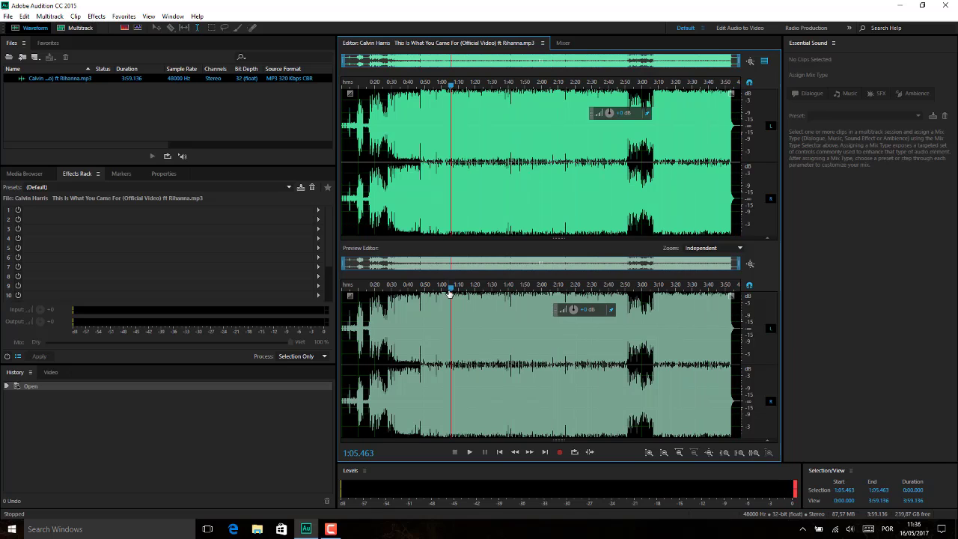
- Place the playhead at about 0:50, fast-forward through the song, and reposition it at about 1:22
{"action": "left_click_drag", "start_coordinate": [449, 294], "coordinate": [424, 292]}
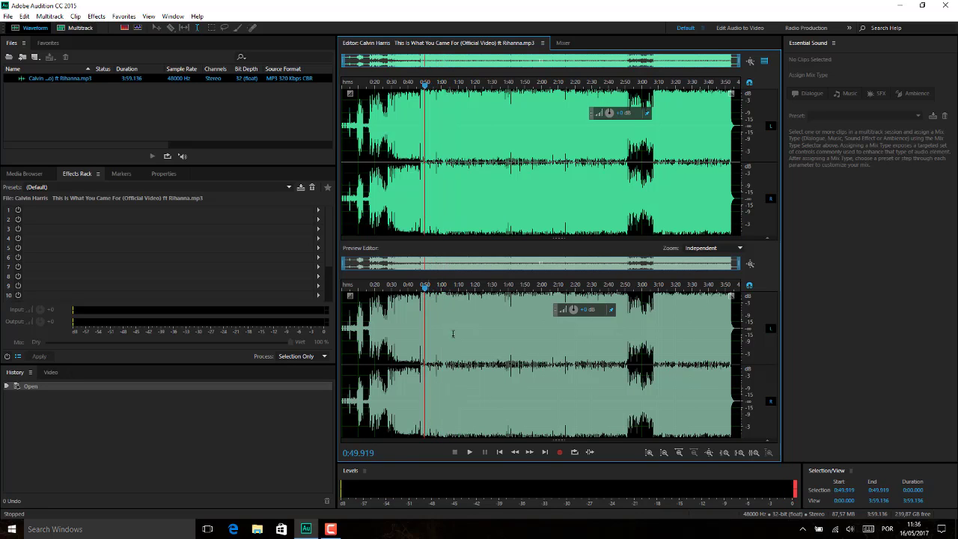
{"action": "left_click", "coordinate": [529, 452]}
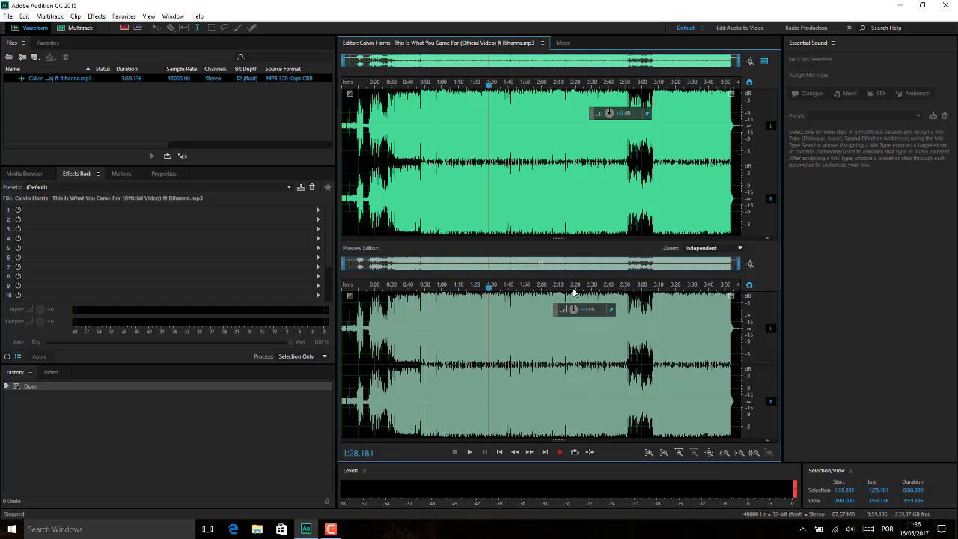
{"action": "mouse_move", "coordinate": [488, 286]}
{"action": "left_mouse_down"}
{"action": "mouse_move", "coordinate": [535, 289]}
{"action": "mouse_move", "coordinate": [478, 289]}
{"action": "left_mouse_up"}
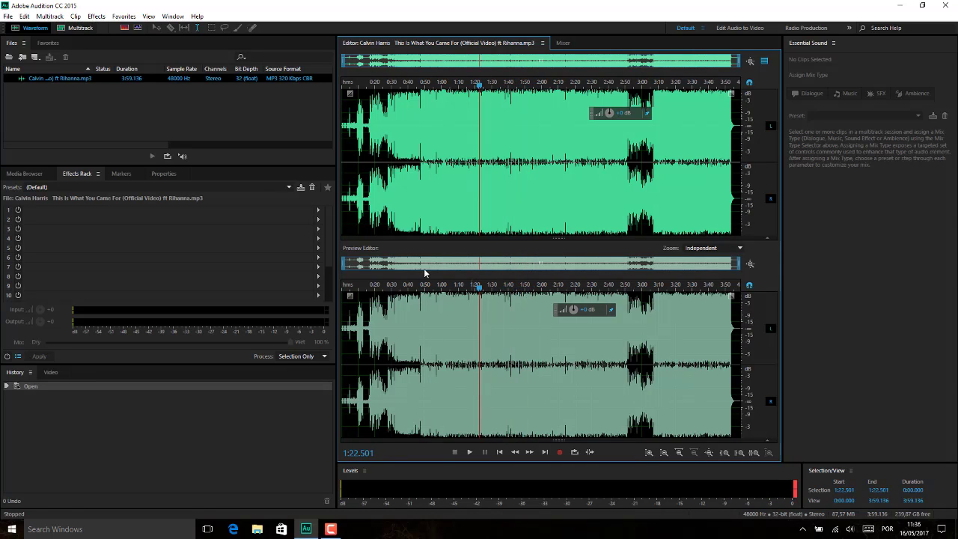
- Start and stop playback of the song several times from about 1:22
{"action": "left_click", "coordinate": [470, 452]}
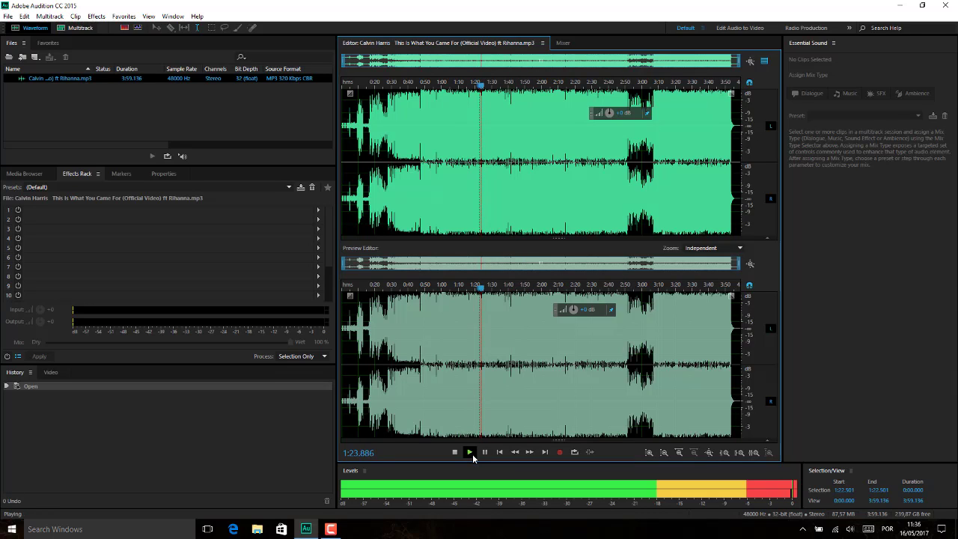
{"action": "left_click", "coordinate": [470, 452]}
{"action": "left_click", "coordinate": [470, 452]}
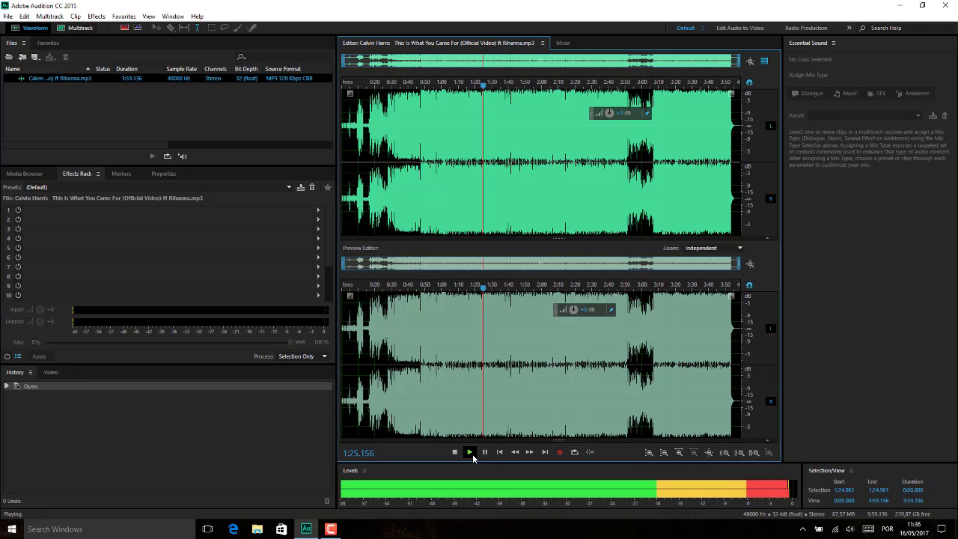
{"action": "left_click", "coordinate": [470, 452]}
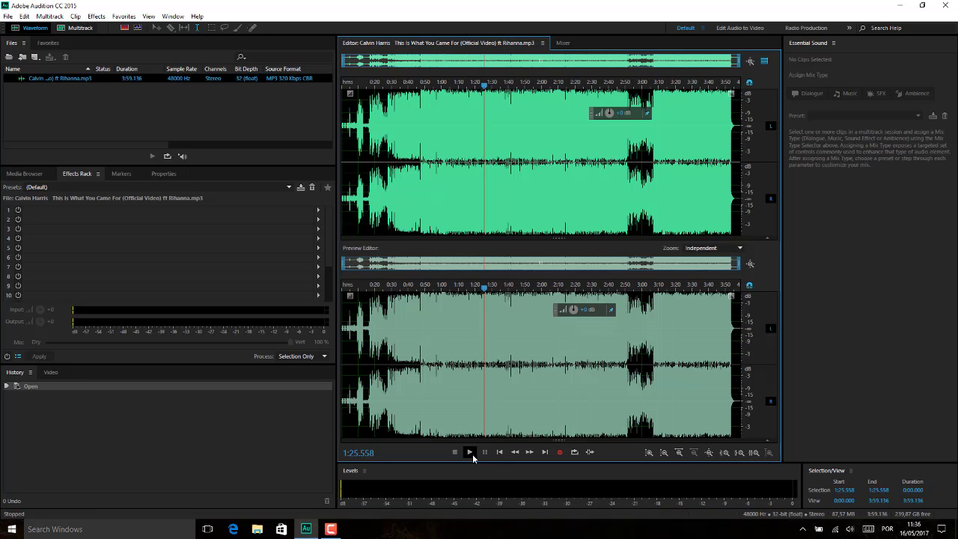
{"action": "left_click", "coordinate": [469, 452]}
{"action": "left_click", "coordinate": [470, 452]}
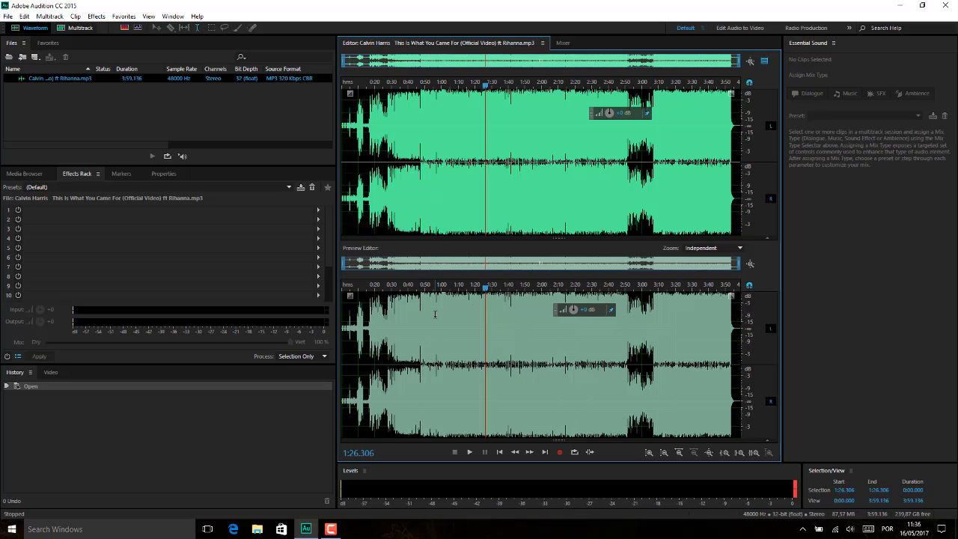
- Listen to short passages of the song between about 1:26 and 1:33, repeatedly toggling playback
{"action": "key", "text": "space"}
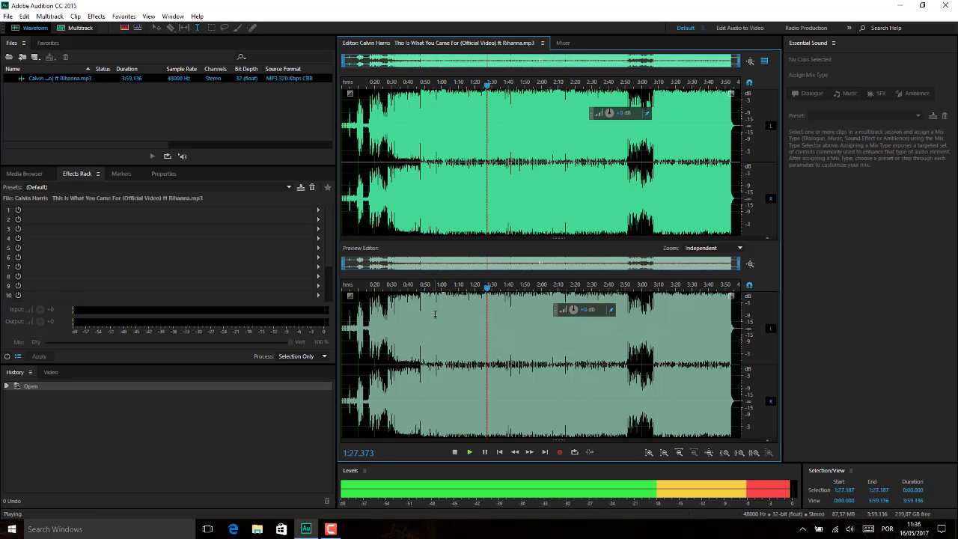
{"action": "key", "text": "space"}
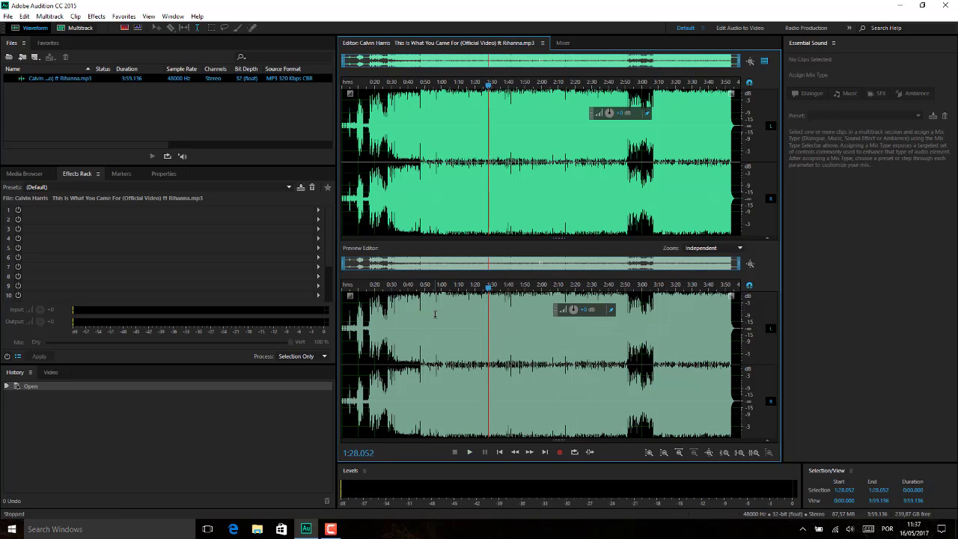
{"action": "key", "text": "space"}
{"action": "key", "text": "space"}
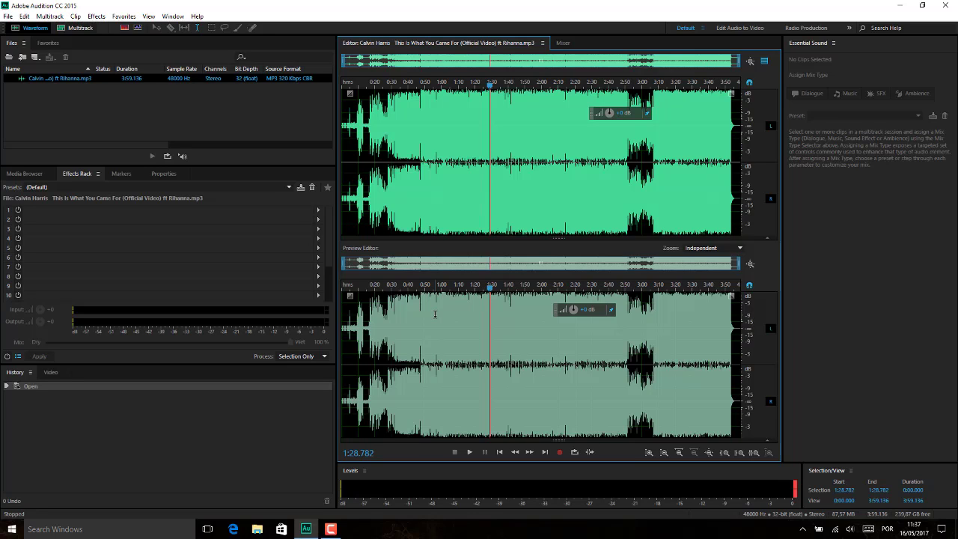
{"action": "key", "text": "space"}
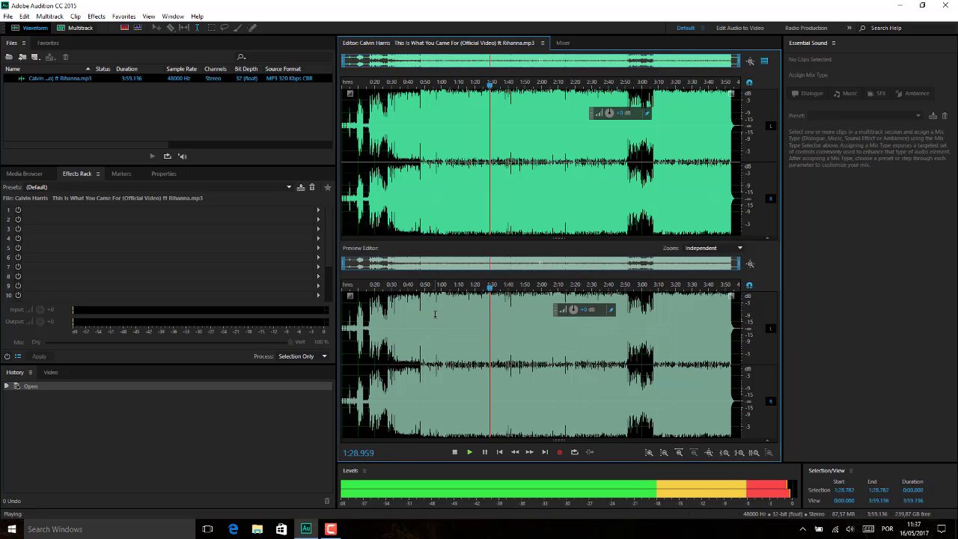
{"action": "key", "text": "space"}
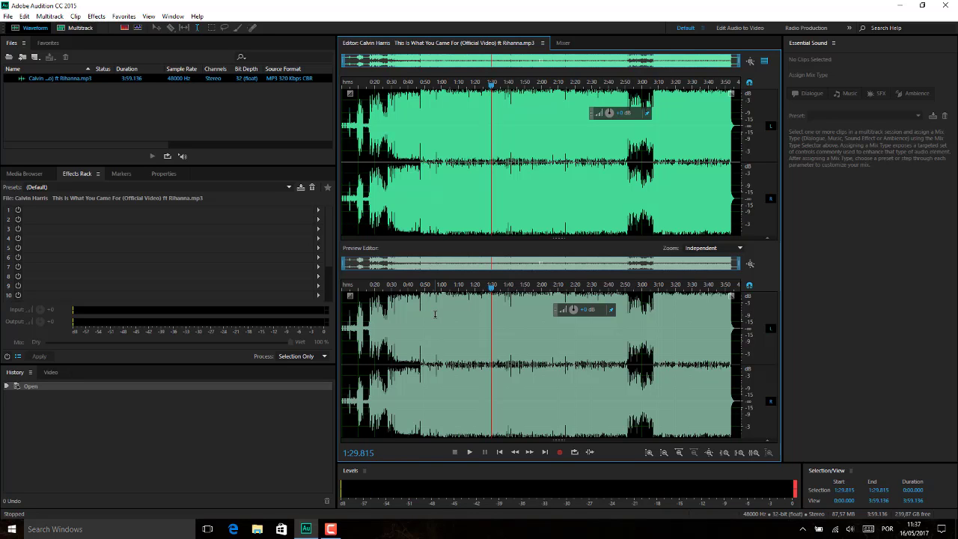
{"action": "key", "text": "space"}
{"action": "key", "text": "space"}
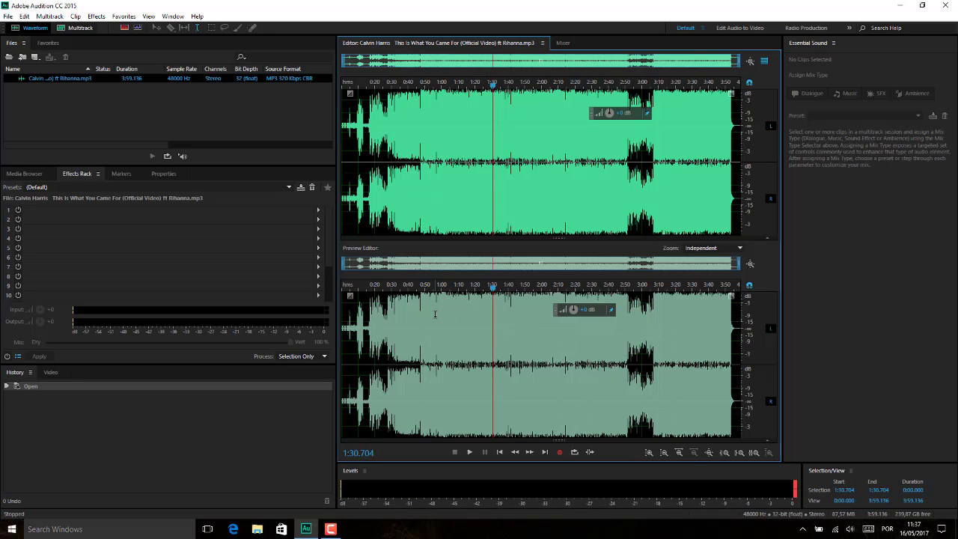
{"action": "key", "text": "space"}
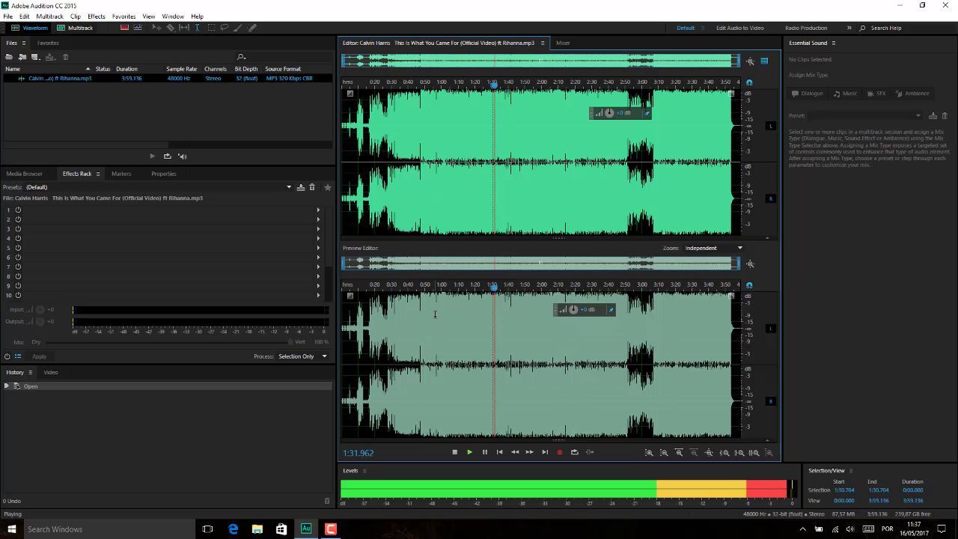
{"action": "key", "text": "space"}
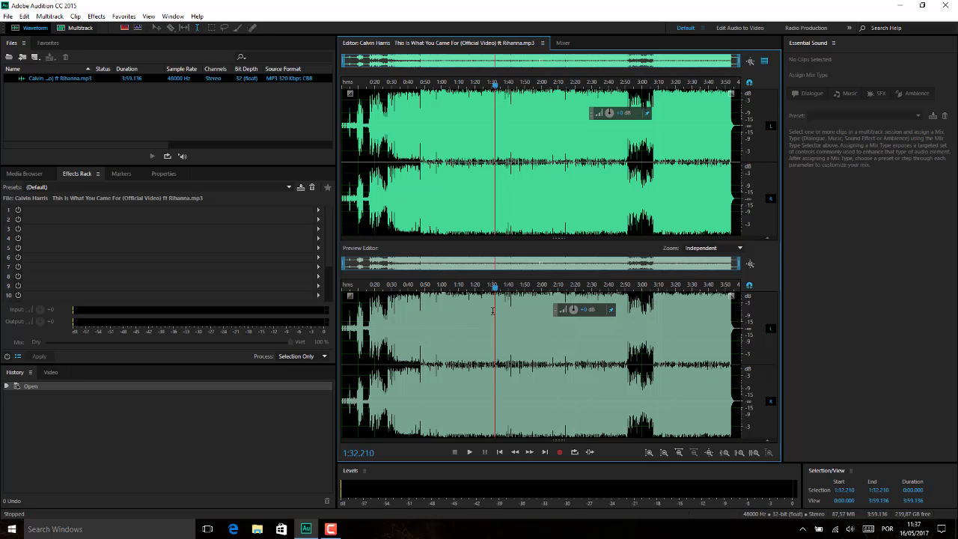
{"action": "key", "text": "space"}
{"action": "key", "text": "space"}
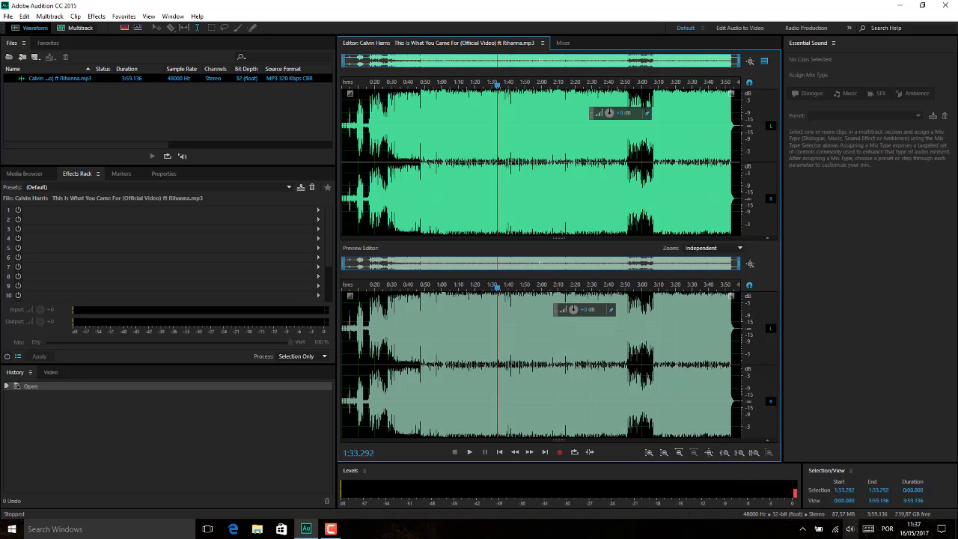
- Adjust the system speaker volume to 41 while playing the song from about 1:32, and stop playback
{"action": "left_click", "coordinate": [849, 529]}
{"action": "left_click_drag", "start_coordinate": [855, 503], "coordinate": [854, 496]}
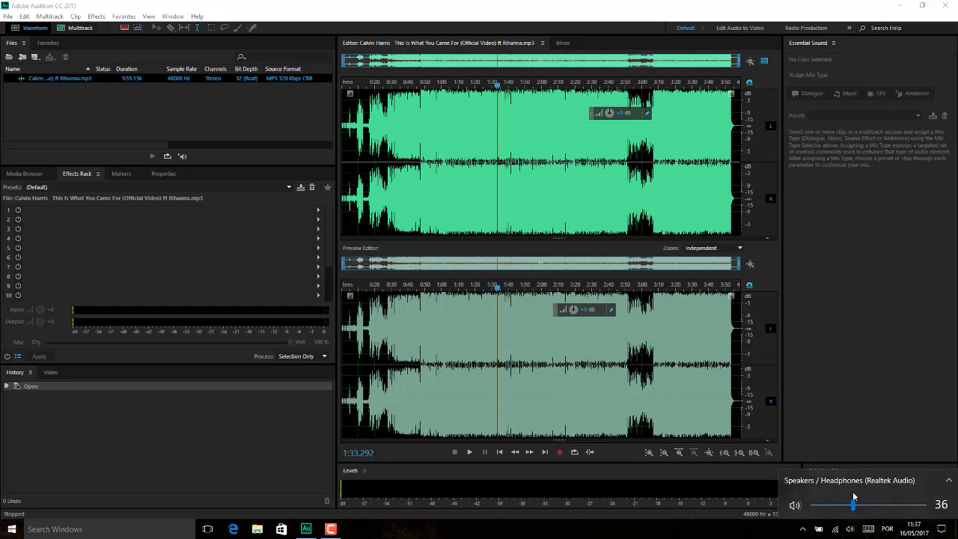
{"action": "left_click", "coordinate": [493, 332]}
{"action": "key", "text": "space"}
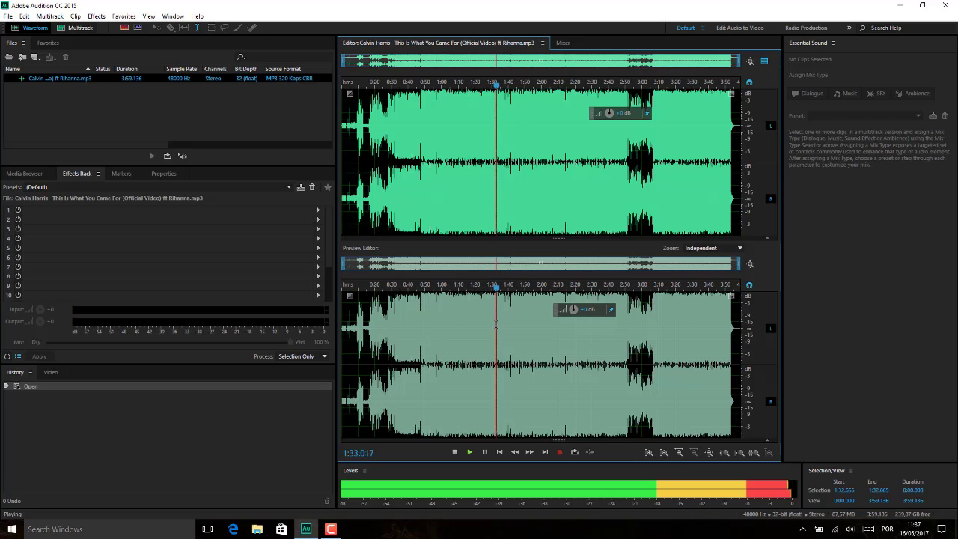
{"action": "left_click", "coordinate": [850, 528]}
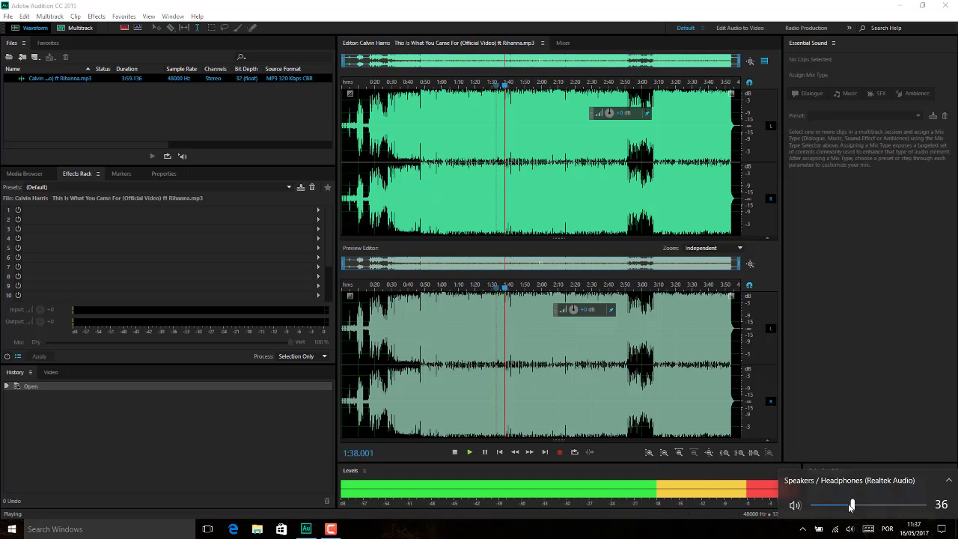
{"action": "mouse_move", "coordinate": [849, 505]}
{"action": "left_mouse_down"}
{"action": "mouse_move", "coordinate": [833, 506]}
{"action": "mouse_move", "coordinate": [858, 505]}
{"action": "left_mouse_up"}
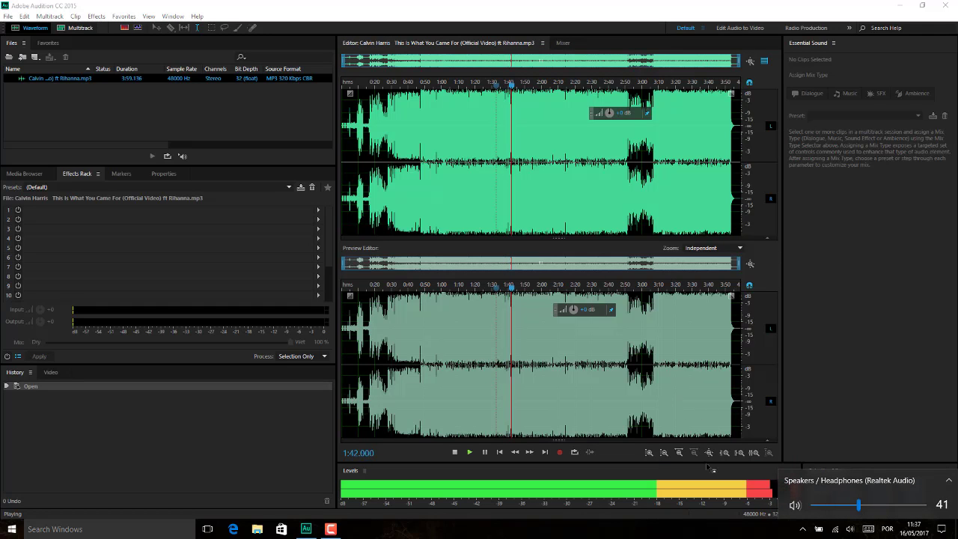
{"action": "left_click", "coordinate": [709, 467]}
{"action": "key", "text": "space"}
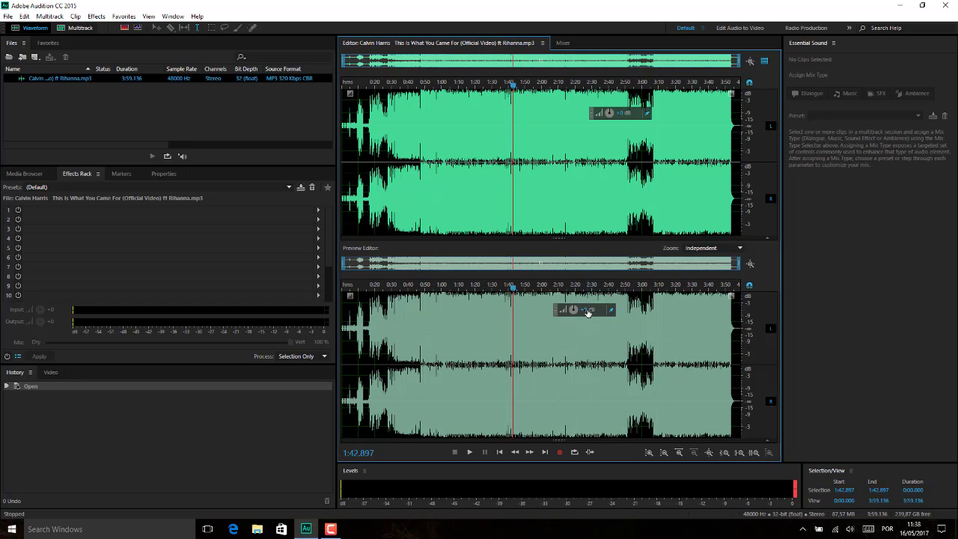
- Lower the amplitude of the entire song and play it briefly from 1:40 to check its level
{"action": "left_click_drag", "start_coordinate": [588, 309], "coordinate": [516, 298]}
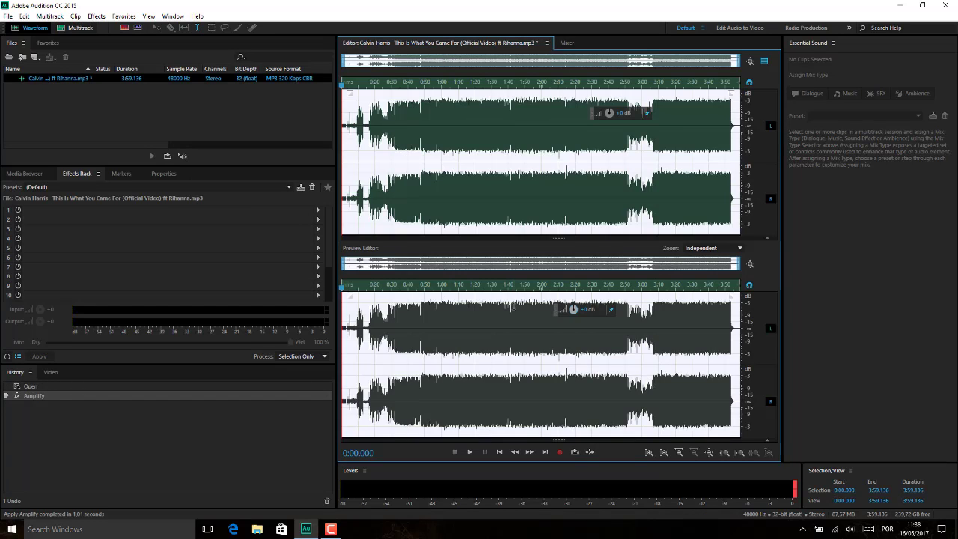
{"action": "left_click", "coordinate": [509, 313]}
{"action": "key", "text": "space"}
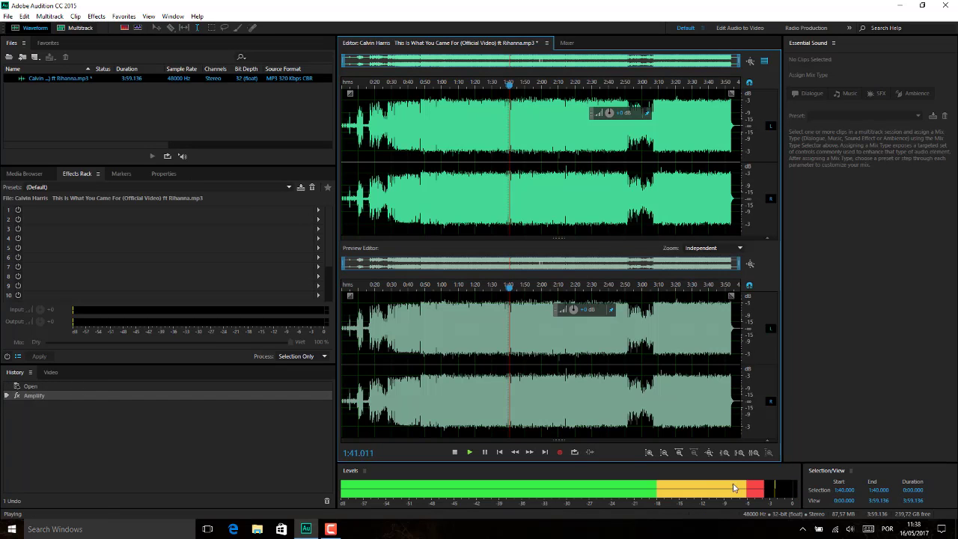
{"action": "key", "text": "space"}
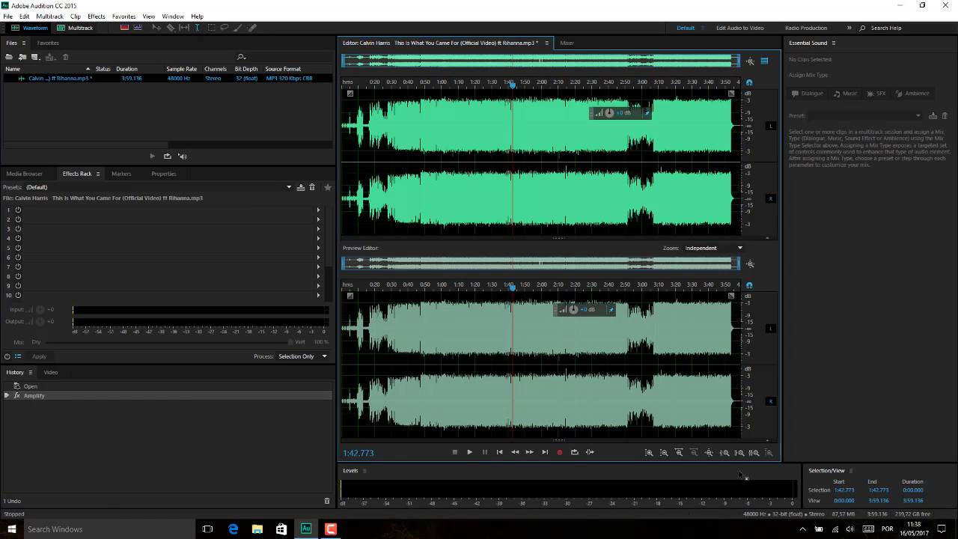
- Play short passages of the song between about 1:42 and 1:47, starting and stopping playback repeatedly
{"action": "key", "text": "space"}
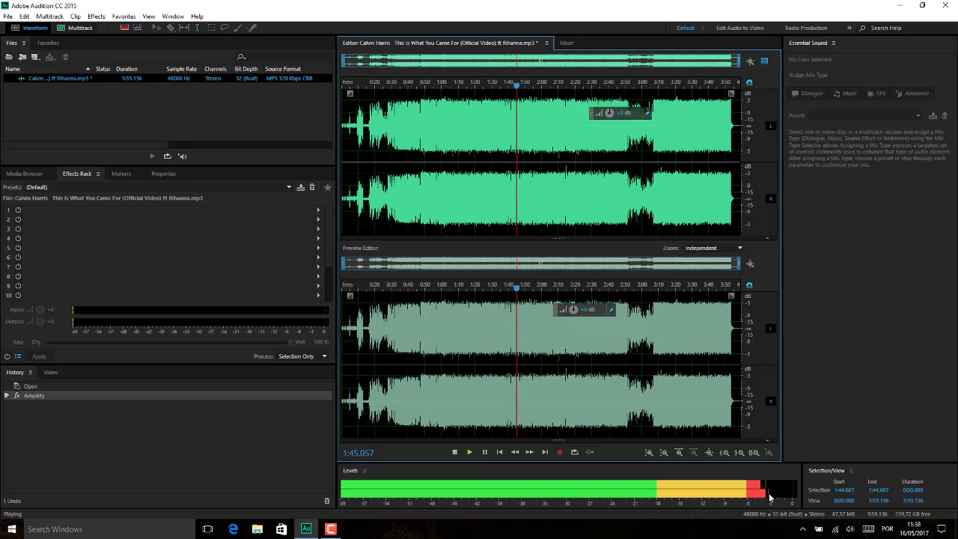
{"action": "key", "text": "space"}
{"action": "key", "text": "space"}
{"action": "key", "text": "space"}
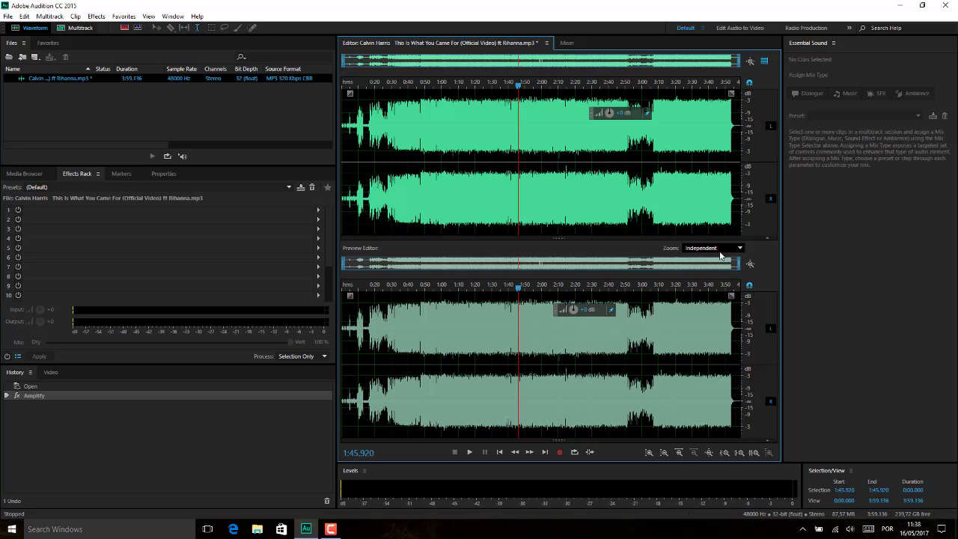
{"action": "key", "text": "space"}
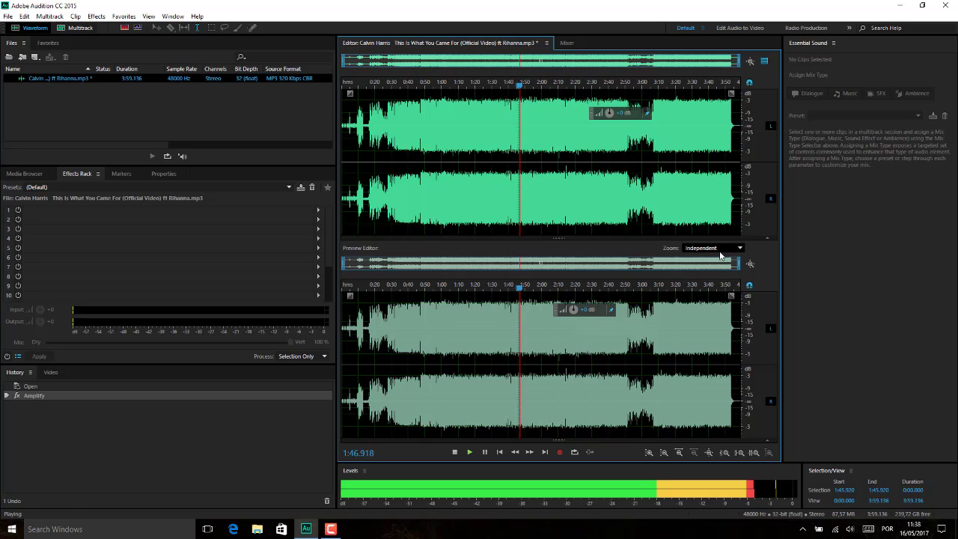
{"action": "key", "text": "space"}
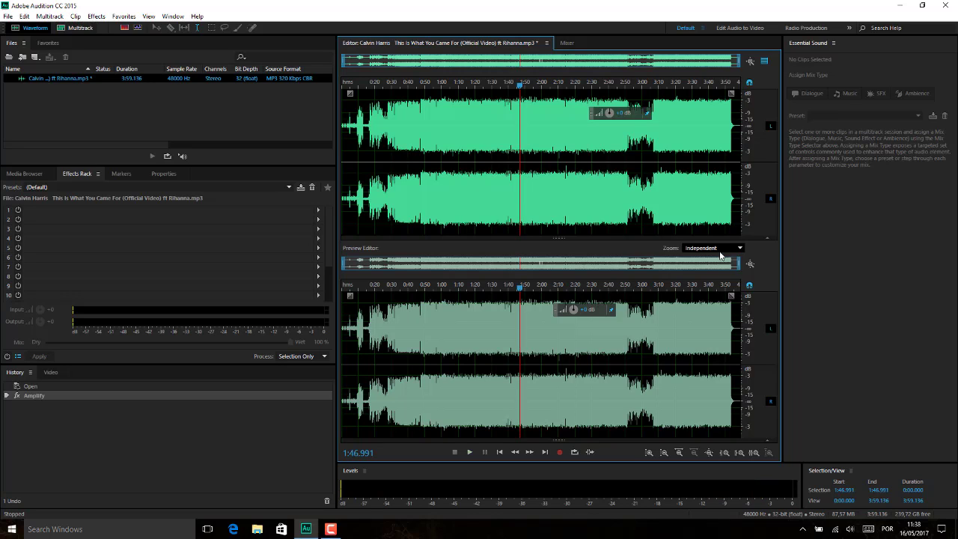
- Play and fast-forward through the song from about 1:47 to 2:23, stopping at several points
{"action": "key", "text": "space"}
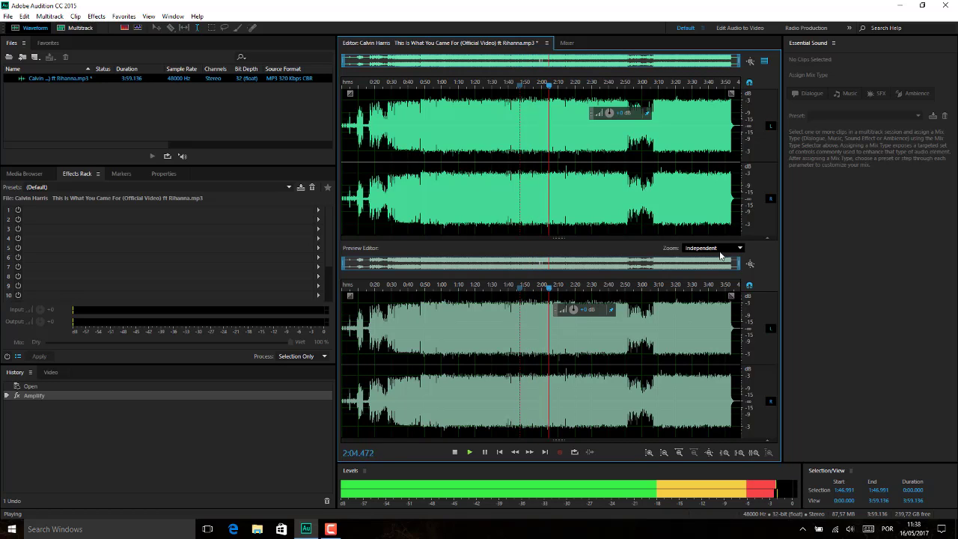
{"action": "key", "text": "space"}
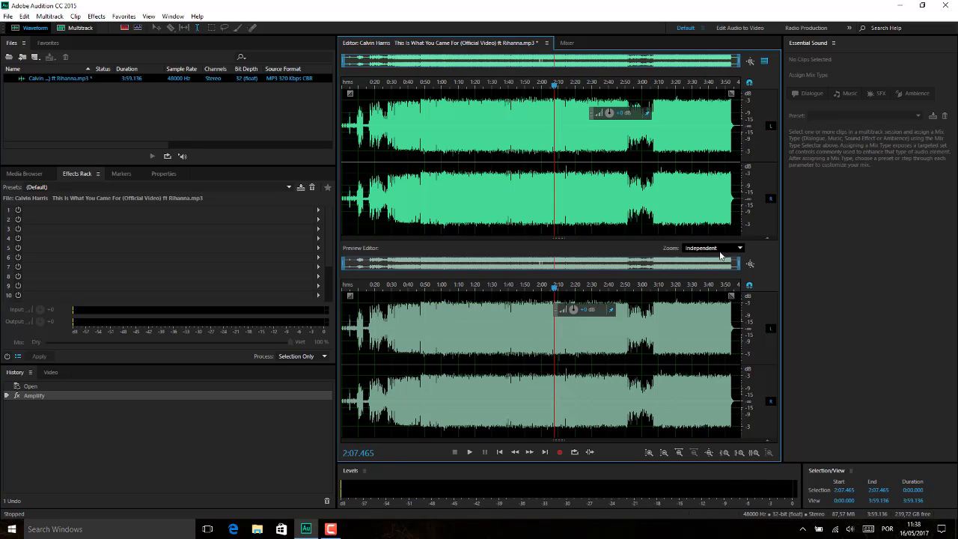
{"action": "key", "text": "space"}
{"action": "key", "text": "space"}
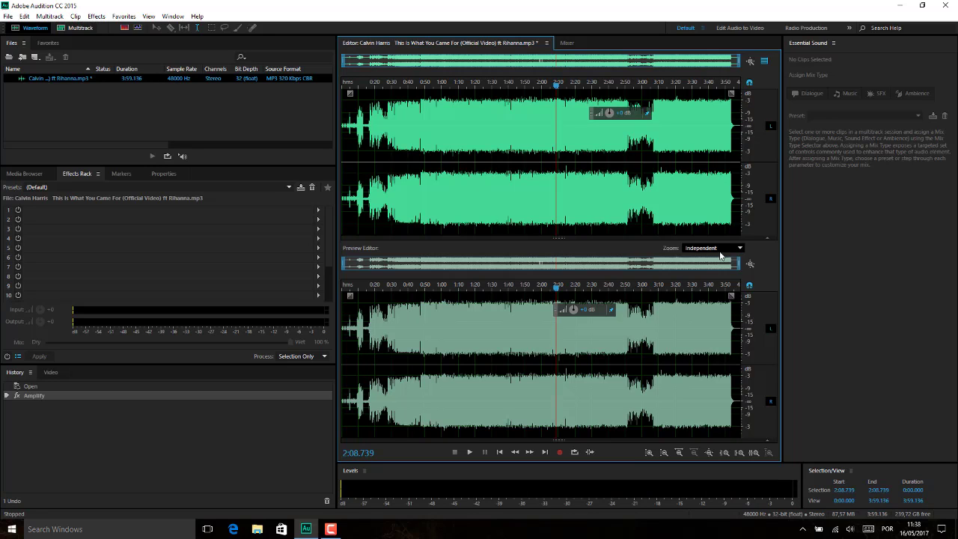
{"action": "key", "text": "space"}
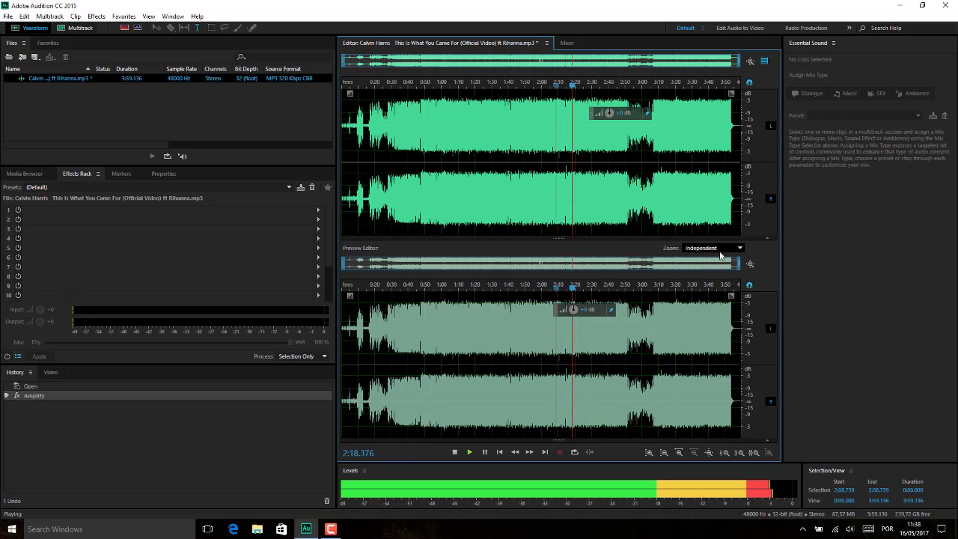
{"action": "key", "text": "space"}
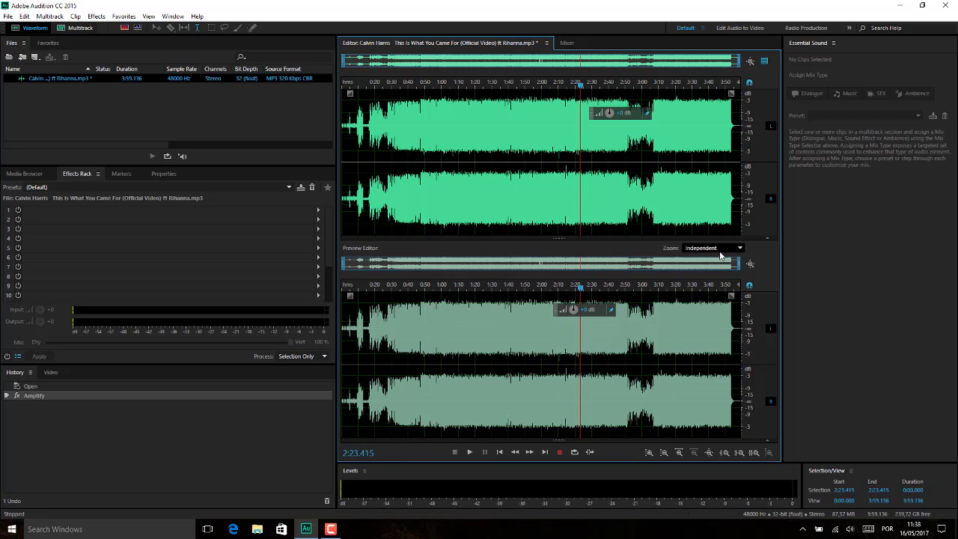
- Rewind from about 2:23 to 2:13, play a brief moment of the song and stop
{"action": "key", "text": "space"}
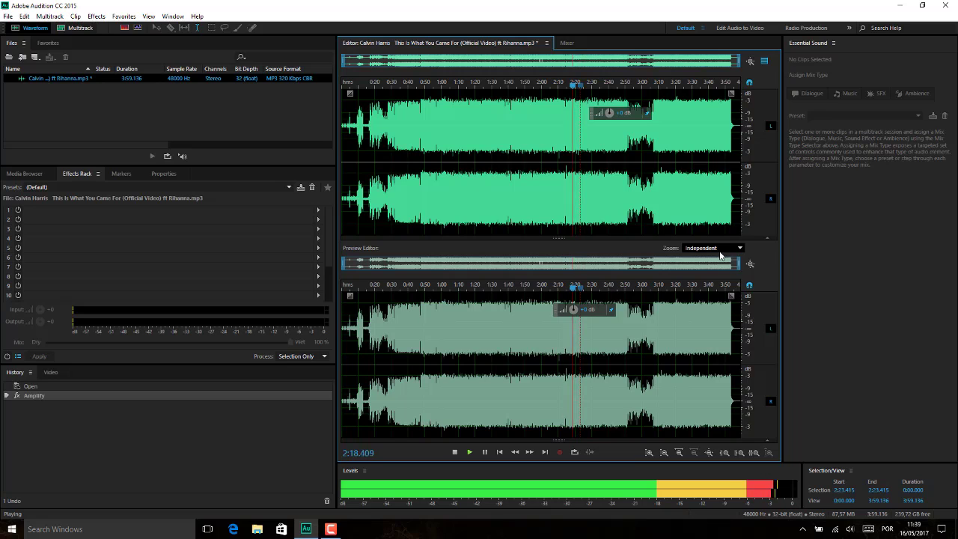
{"action": "key", "text": "space"}
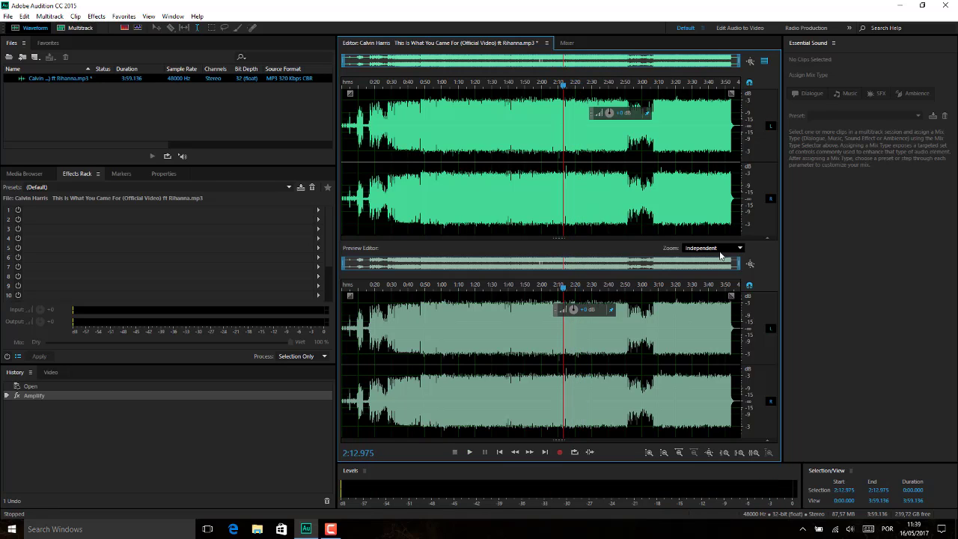
{"action": "key", "text": "space"}
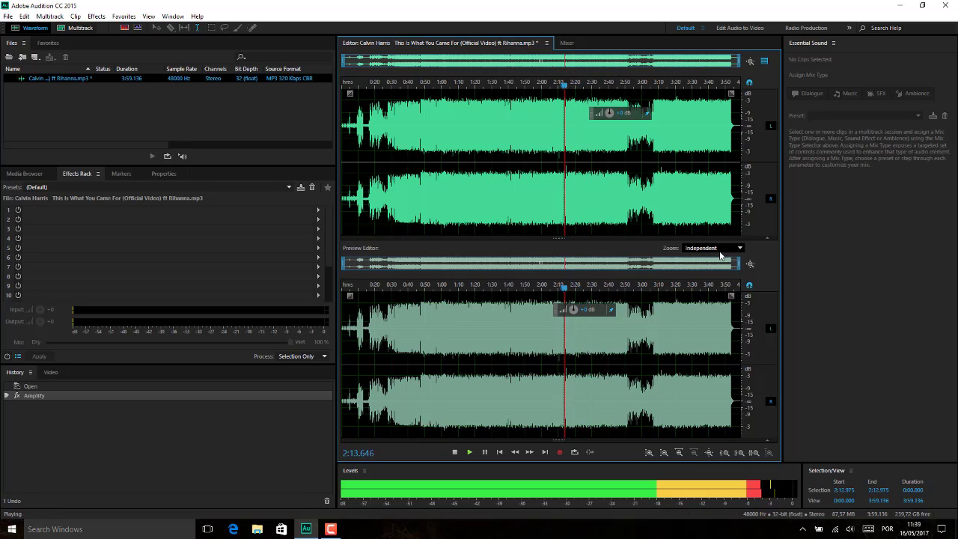
{"action": "key", "text": "space"}
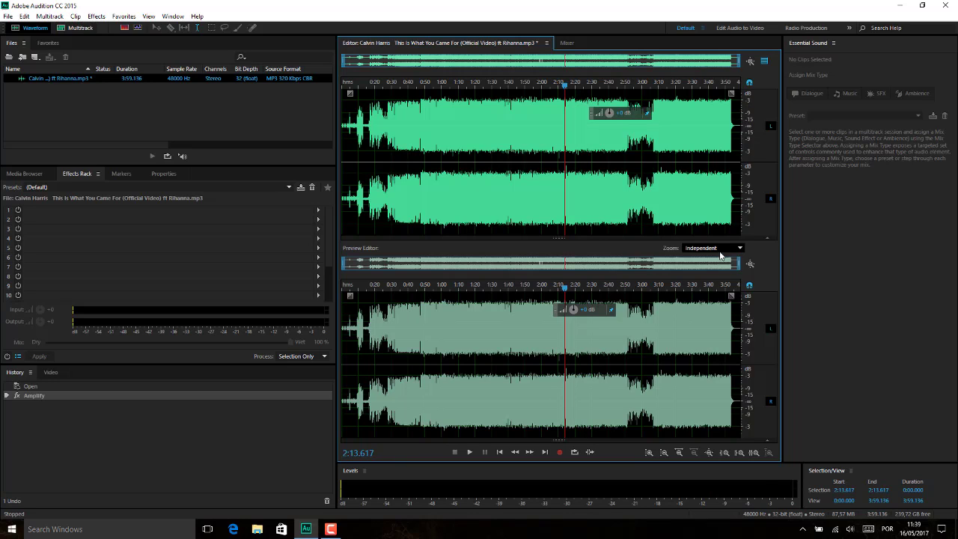
- Shuttle the playhead backward through the song to about 1:13
{"action": "key", "text": "j"}
{"action": "key", "text": "space"}
{"action": "key", "text": "j"}
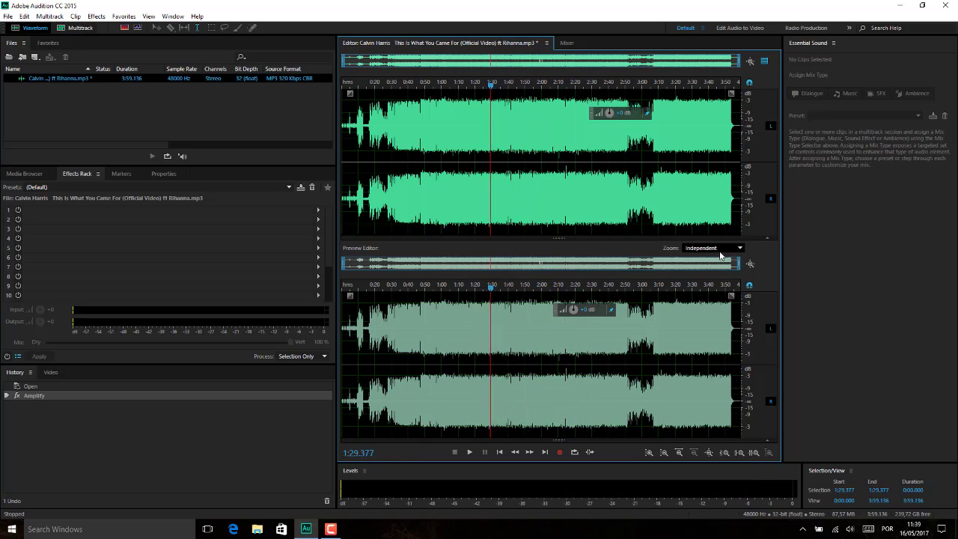
{"action": "key", "text": "space"}
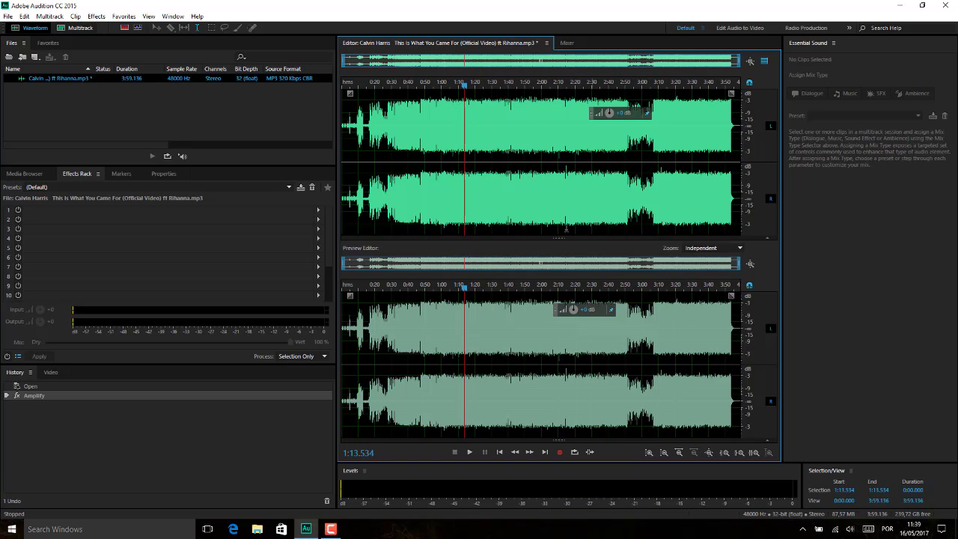
- Move the playhead to about 1:30, rewind from there and stop at about 1:25
{"action": "left_click_drag", "start_coordinate": [465, 293], "coordinate": [492, 286]}
{"action": "key", "text": "space"}
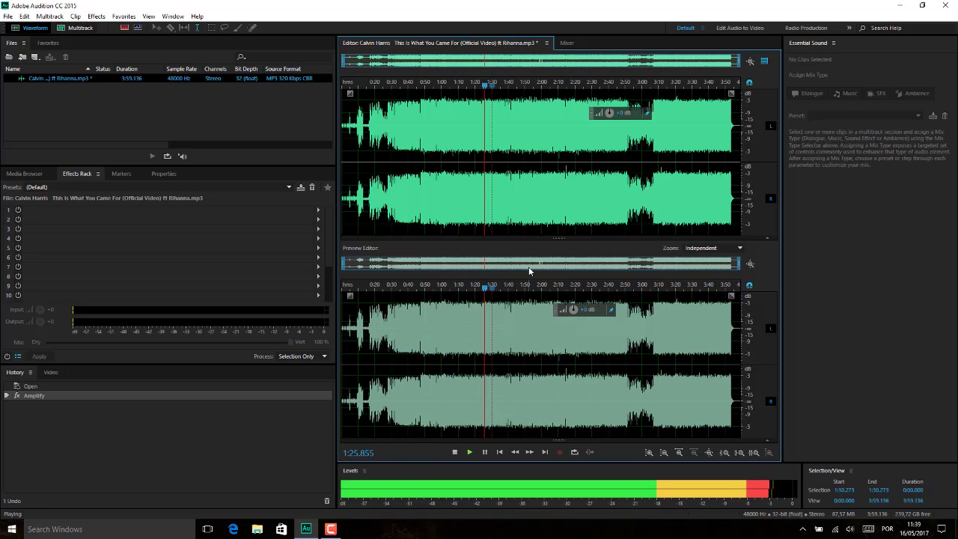
{"action": "key", "text": "space"}
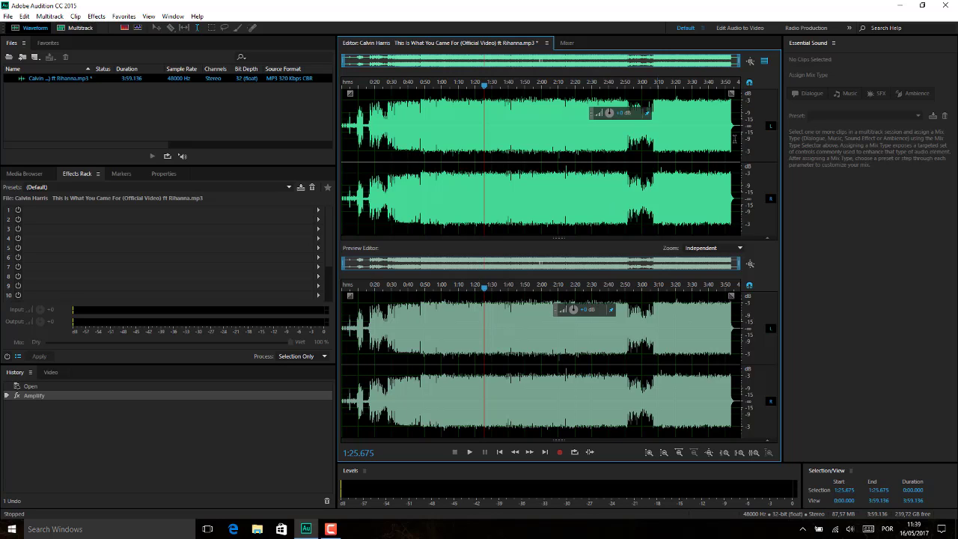
- Toggle the Preview Editor off, on and off again so that only the main waveform editor remains
{"action": "left_click", "coordinate": [764, 62]}
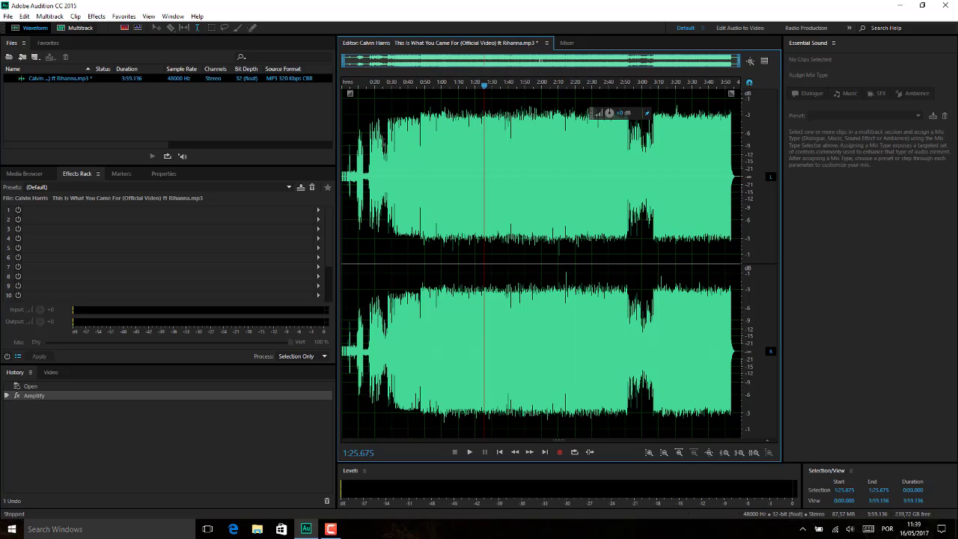
{"action": "left_click", "coordinate": [764, 61]}
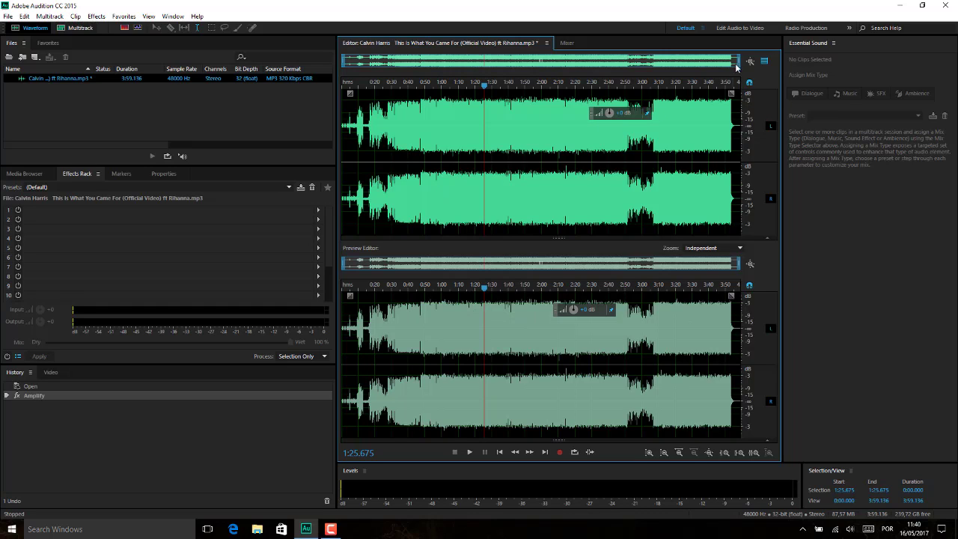
{"action": "left_click", "coordinate": [763, 62]}
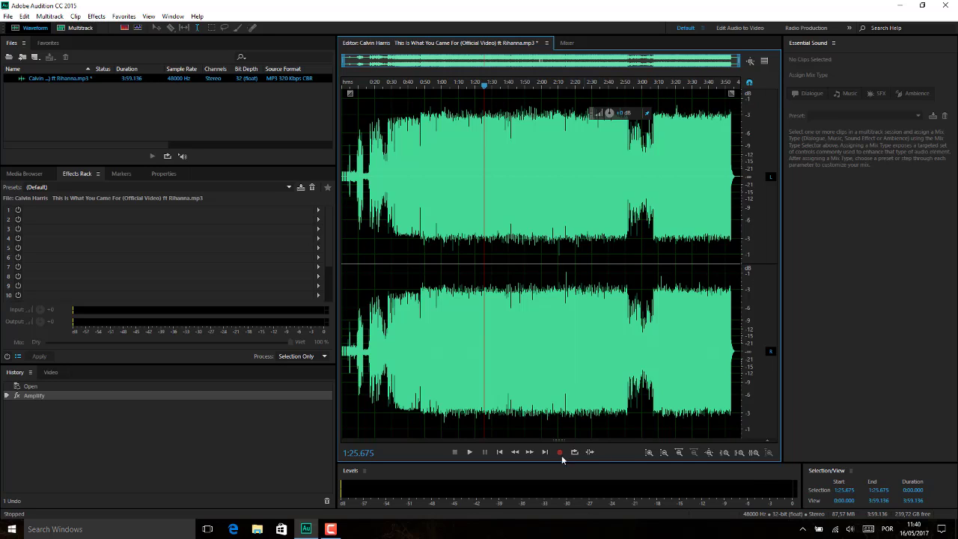
- Turn on loop playback and play from 3:50 past the song's end to about 0:03, then stop
{"action": "left_click", "coordinate": [726, 310]}
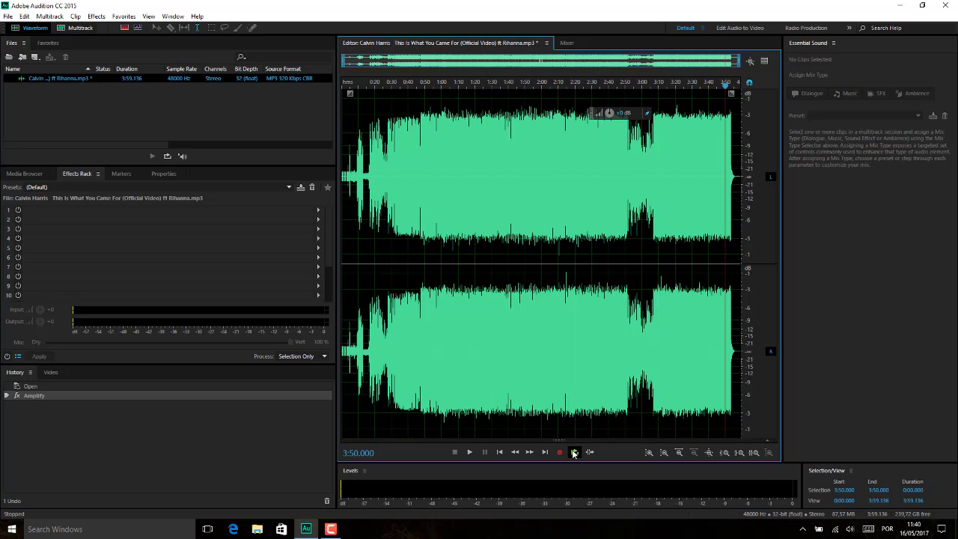
{"action": "left_click", "coordinate": [574, 453]}
{"action": "key", "text": "space"}
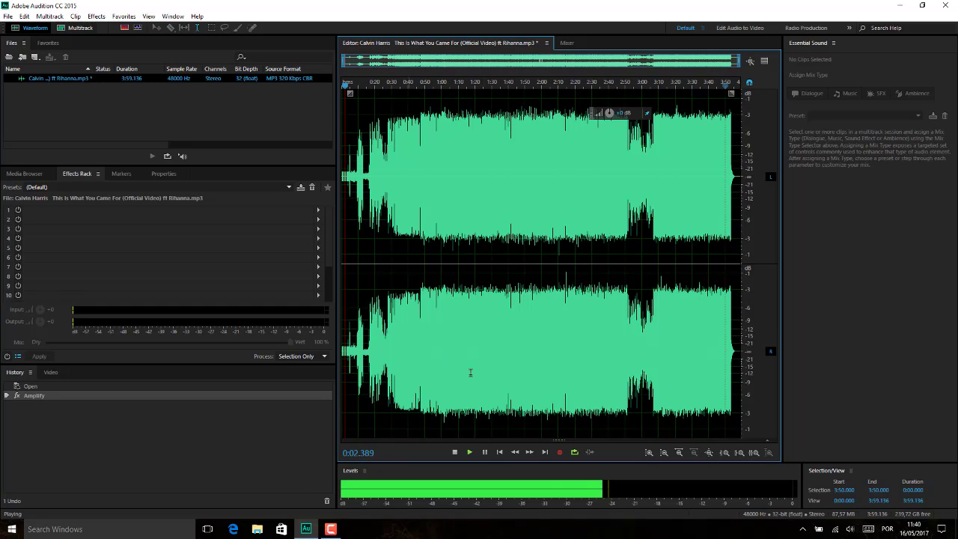
{"action": "key", "text": "space"}
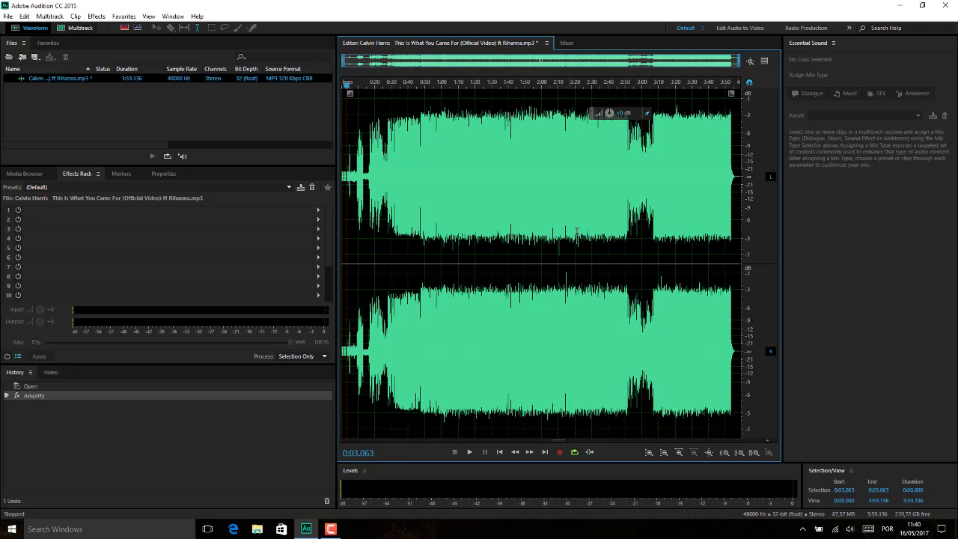
- Reposition the playhead along the timeline at about 0:01, 0:22, 0:49 and 1:22
{"action": "left_click", "coordinate": [348, 88]}
{"action": "left_click", "coordinate": [344, 86]}
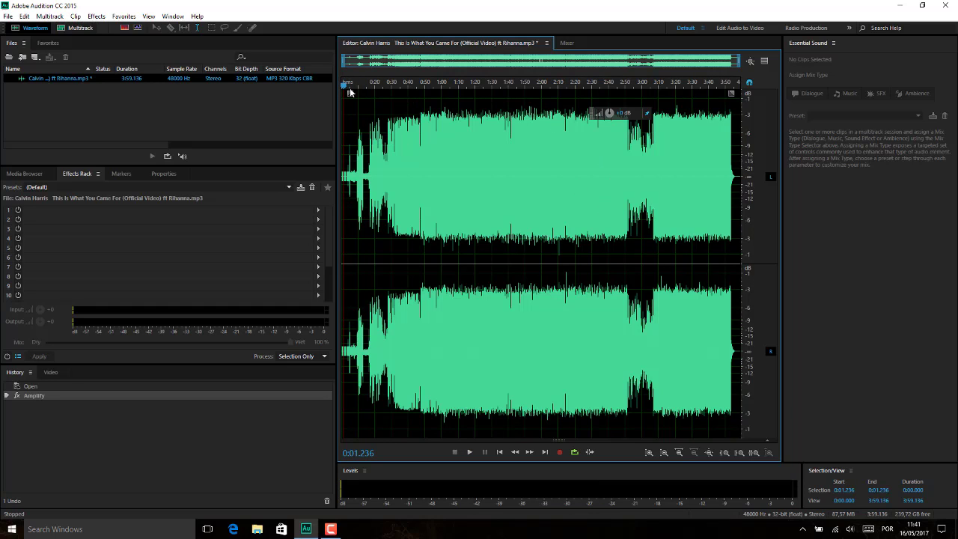
{"action": "left_click_drag", "start_coordinate": [344, 86], "coordinate": [380, 86]}
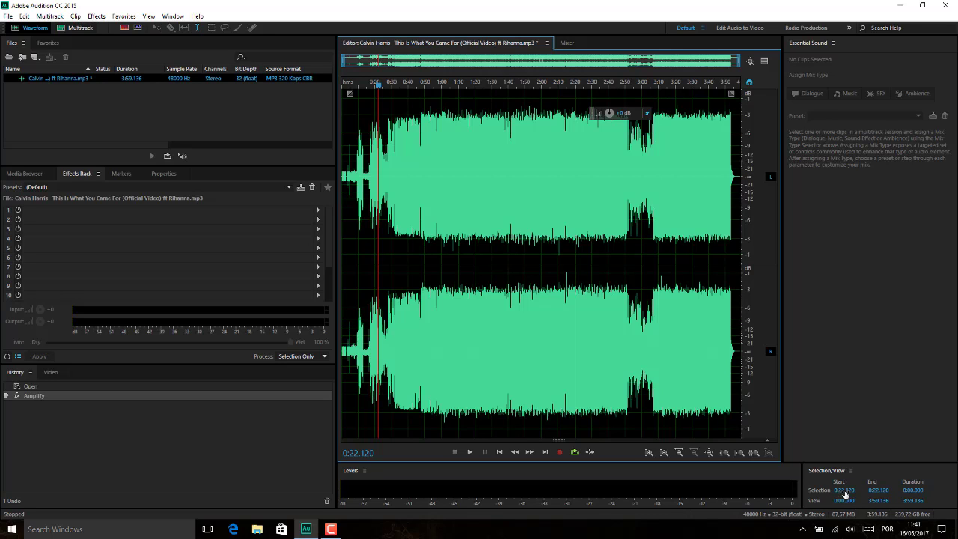
{"action": "left_click", "coordinate": [421, 84]}
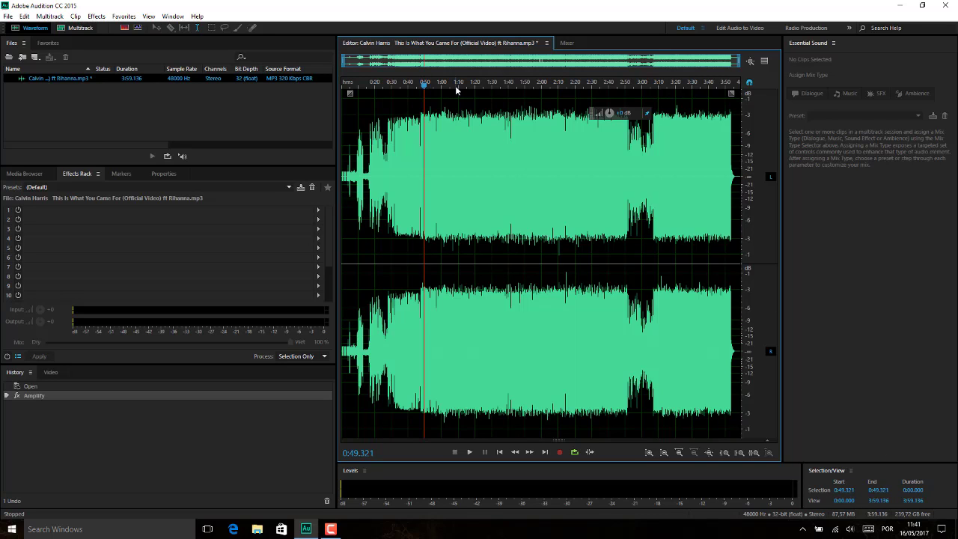
{"action": "left_click", "coordinate": [478, 84]}
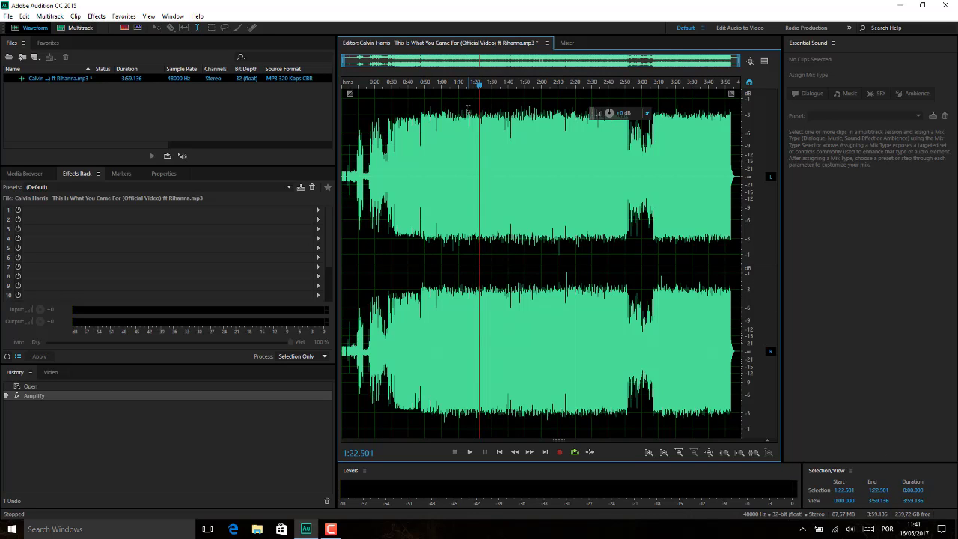
- Select the song's range from about 1:16 to 2:20 and play the start of the selection briefly
{"action": "left_click_drag", "start_coordinate": [468, 108], "coordinate": [572, 105]}
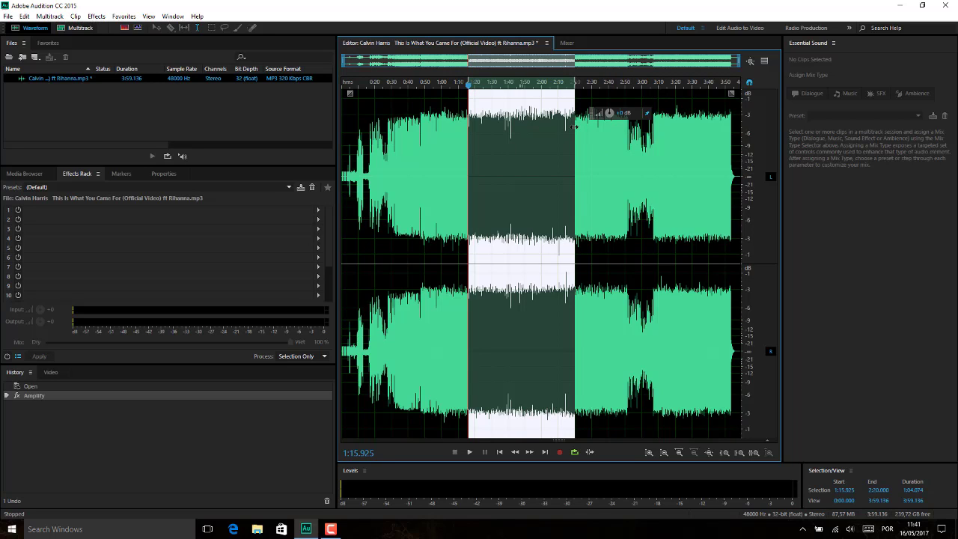
{"action": "key", "text": "space"}
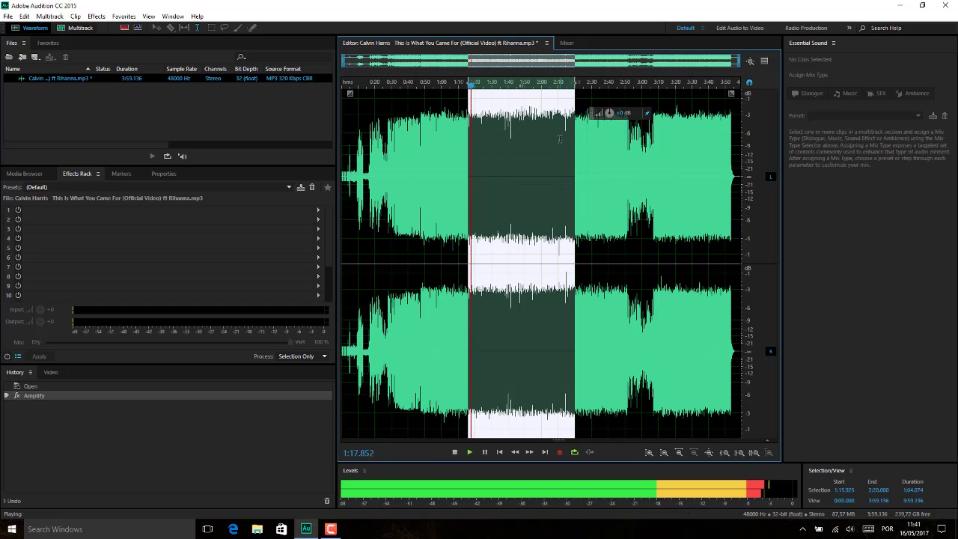
{"action": "key", "text": "space"}
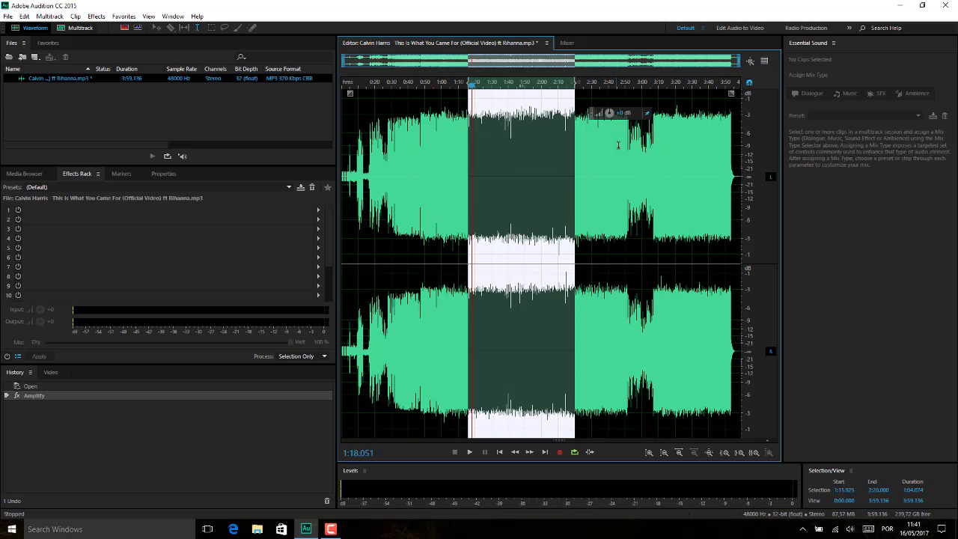
- Lower the amplitude of the selected range, play it briefly, and clear the selection by placing the playhead at 2:50
{"action": "left_click_drag", "start_coordinate": [623, 116], "coordinate": [608, 116]}
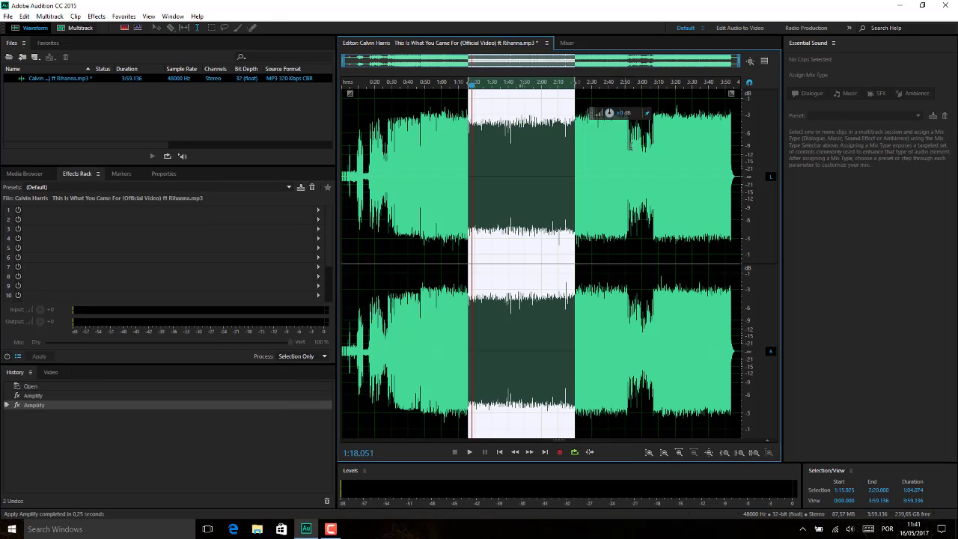
{"action": "key", "text": "space"}
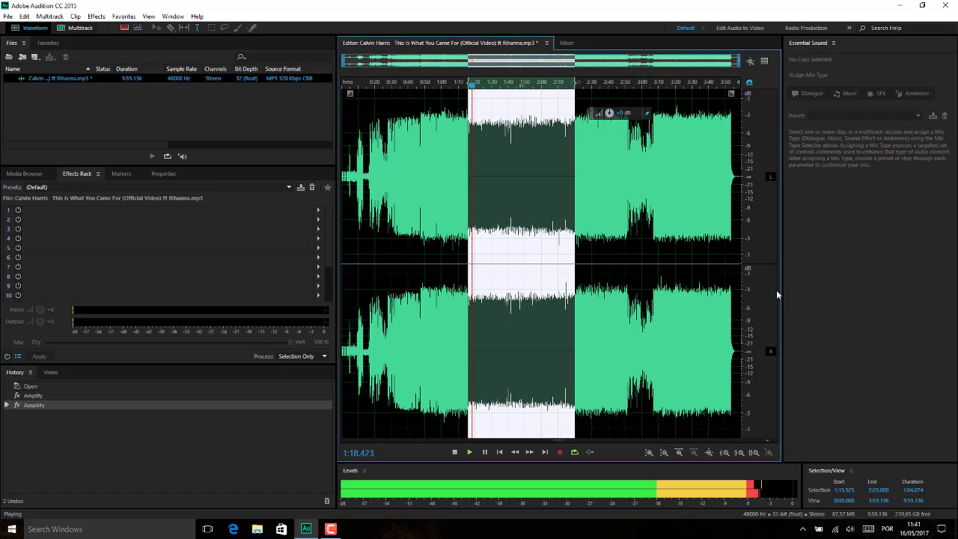
{"action": "key", "text": "space"}
{"action": "left_click", "coordinate": [626, 253]}
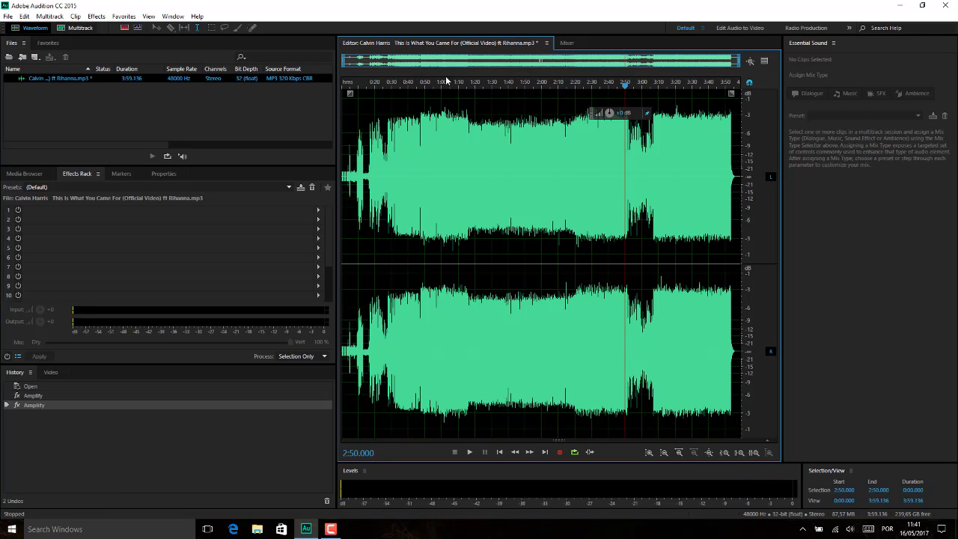
- Zoom the waveform in to the range from about 1:06 to 1:50
{"action": "left_click_drag", "start_coordinate": [348, 63], "coordinate": [496, 63]}
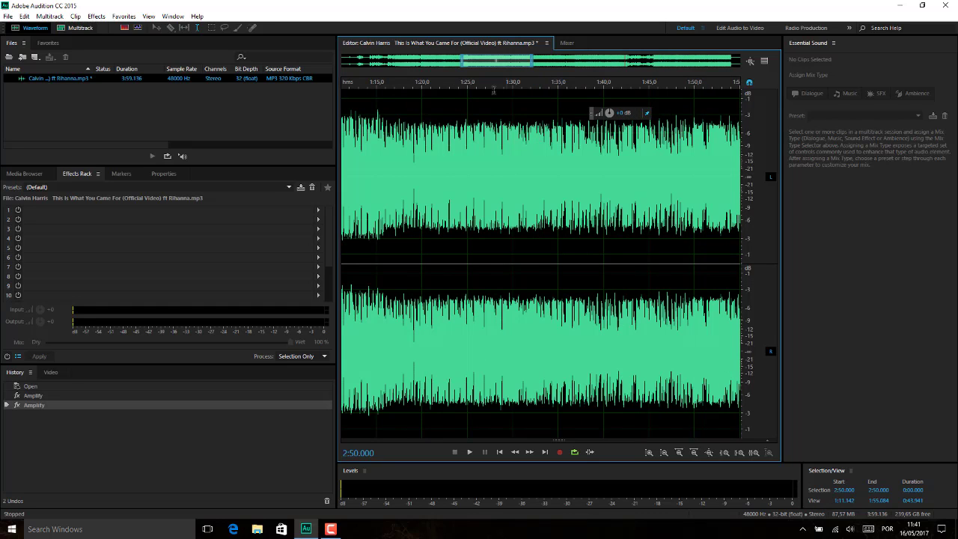
{"action": "left_click_drag", "start_coordinate": [476, 57], "coordinate": [469, 57]}
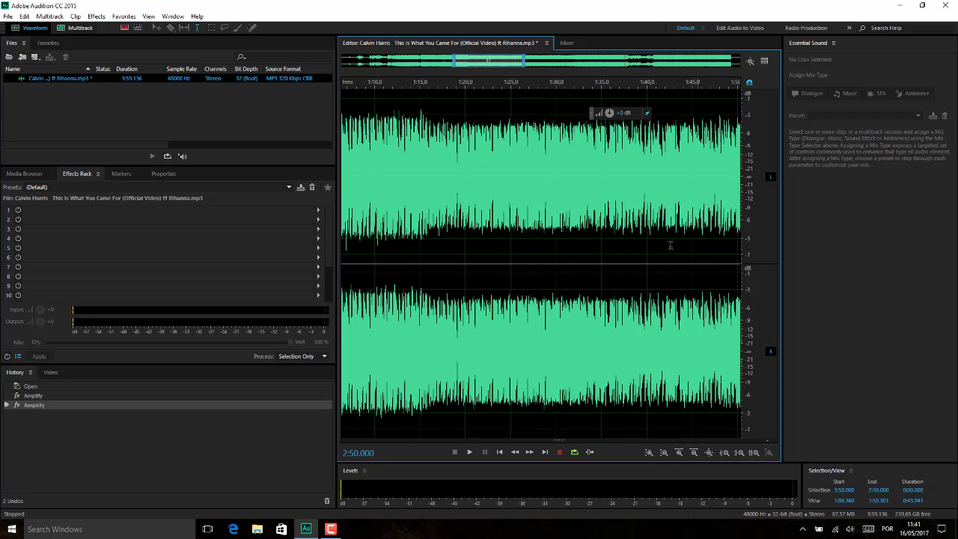
- Show the song's first 1:10 in the waveform and play the intro from 0:00, about 0:06 and 0:10
{"action": "left_click_drag", "start_coordinate": [525, 68], "coordinate": [568, 57]}
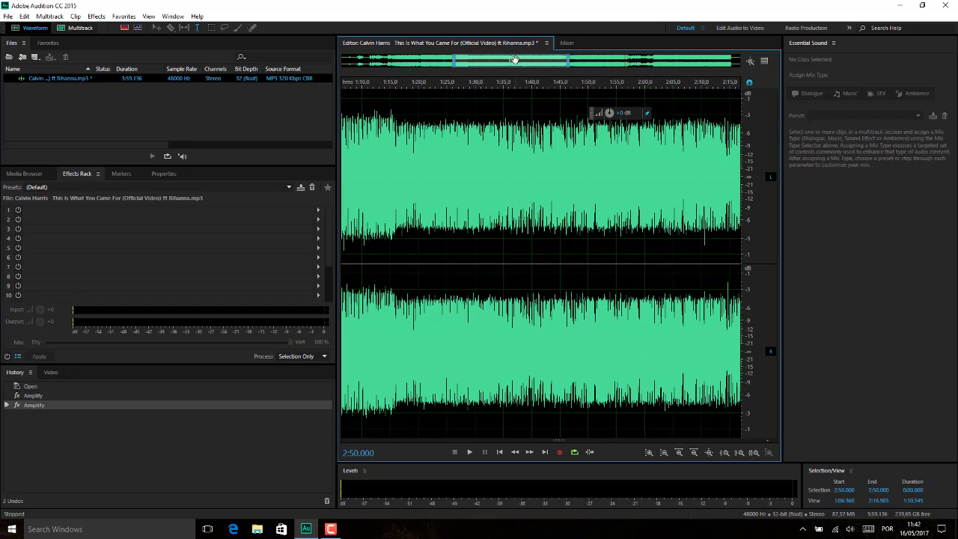
{"action": "left_click_drag", "start_coordinate": [514, 60], "coordinate": [370, 56]}
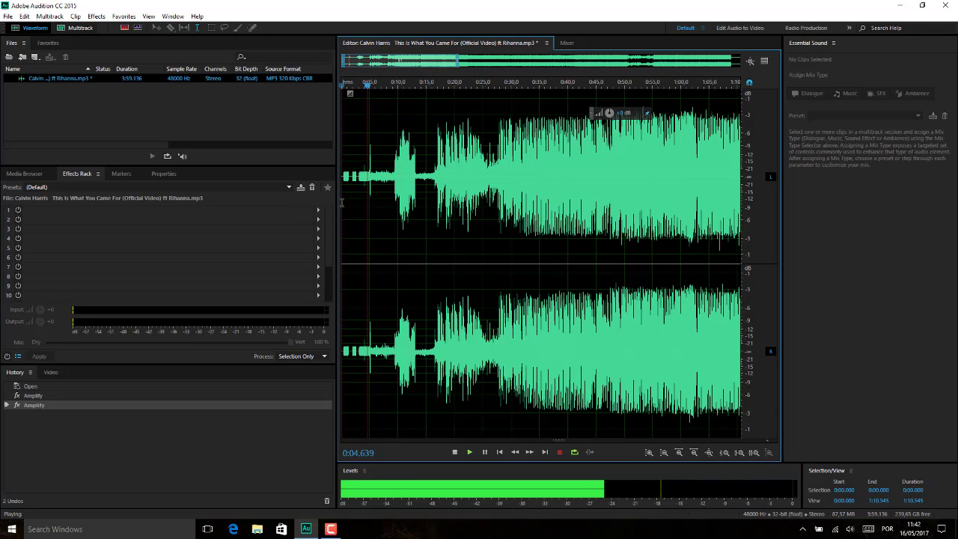
{"action": "left_click", "coordinate": [390, 179]}
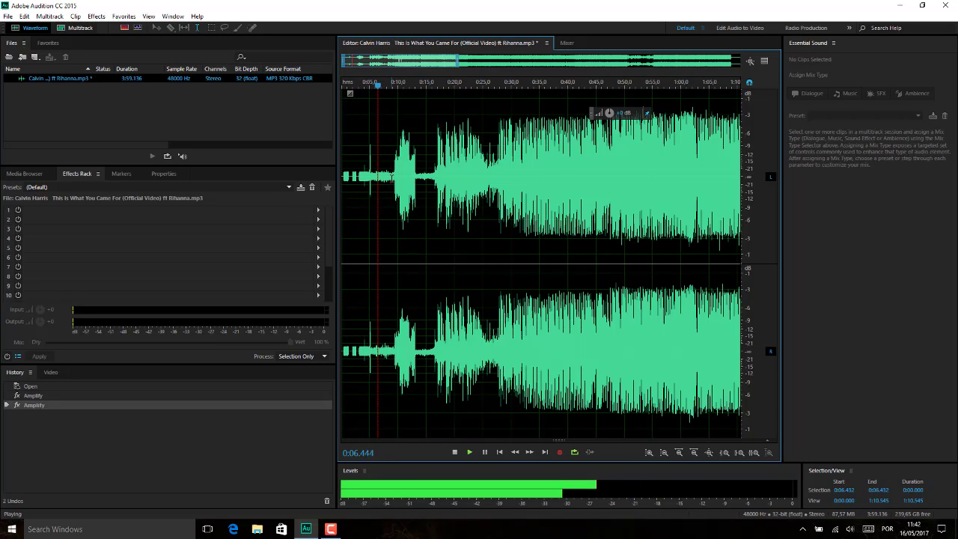
{"action": "left_click", "coordinate": [396, 183]}
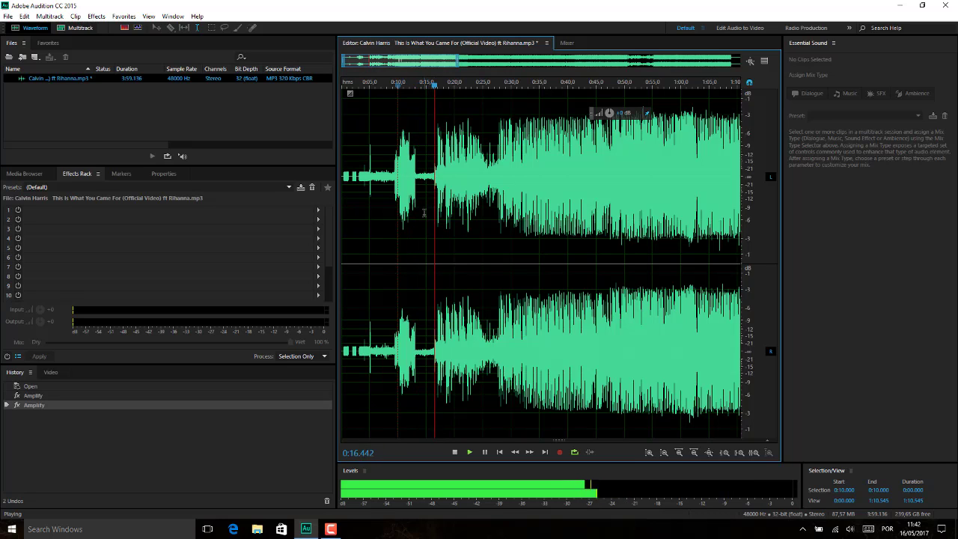
{"action": "key", "text": "space"}
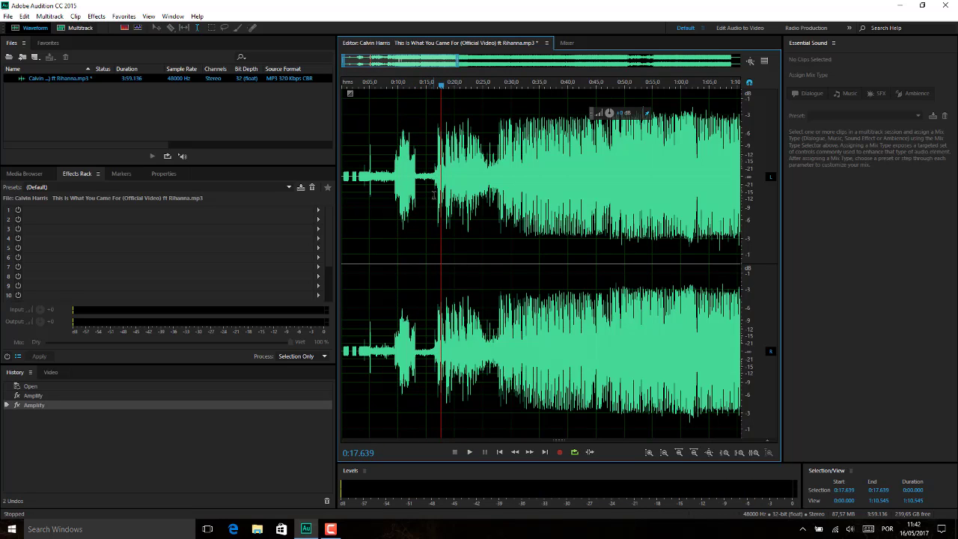
{"action": "left_click_drag", "start_coordinate": [432, 195], "coordinate": [289, 189]}
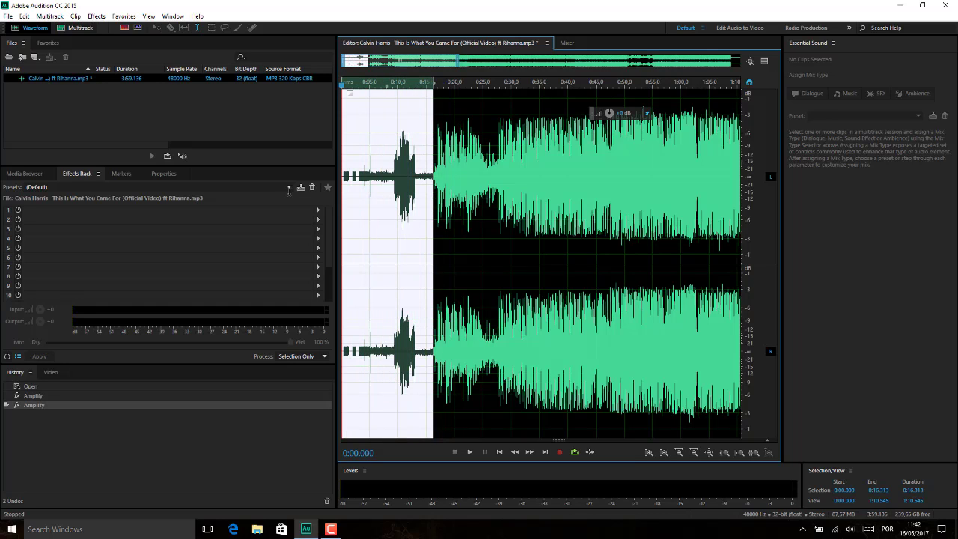
{"action": "left_click", "coordinate": [427, 175]}
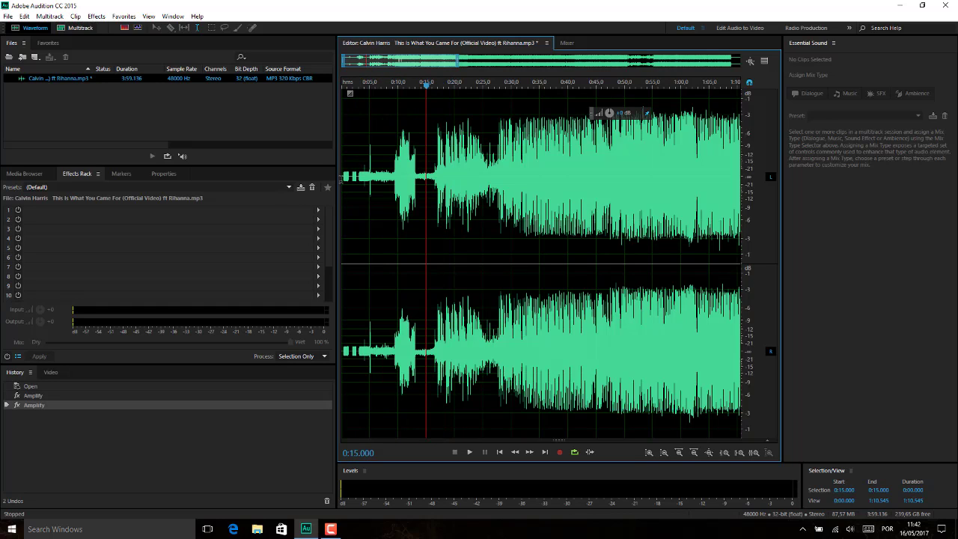
{"action": "left_click_drag", "start_coordinate": [341, 179], "coordinate": [437, 180]}
{"action": "left_click", "coordinate": [397, 83]}
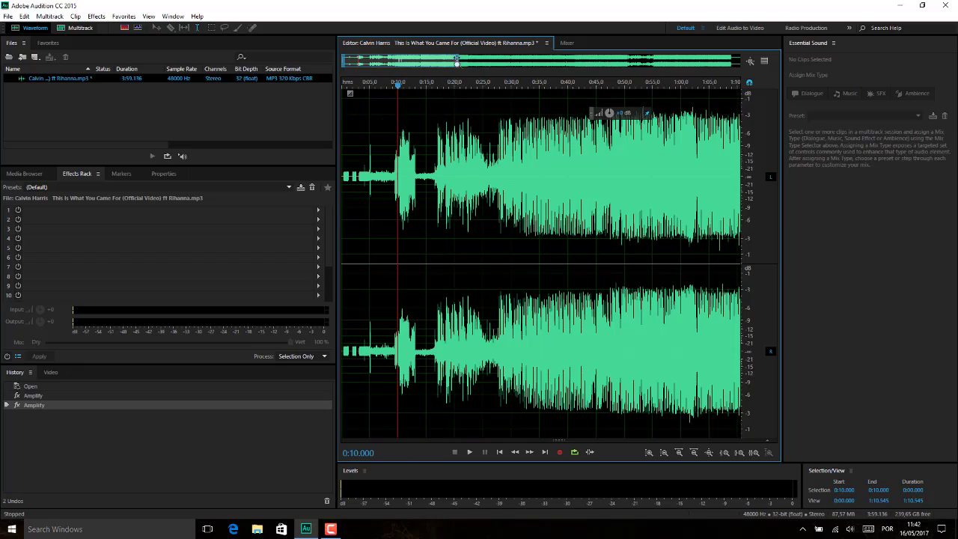
- Delete the song's opening from 0:00 to about 0:09 and play the new beginning briefly
{"action": "left_click_drag", "start_coordinate": [463, 63], "coordinate": [380, 58]}
{"action": "left_click", "coordinate": [386, 185]}
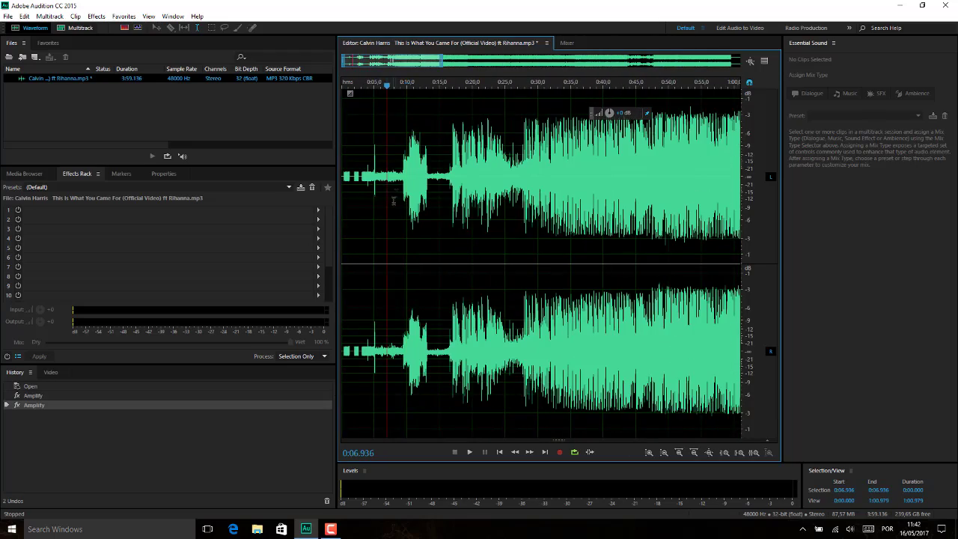
{"action": "left_click_drag", "start_coordinate": [400, 189], "coordinate": [342, 189]}
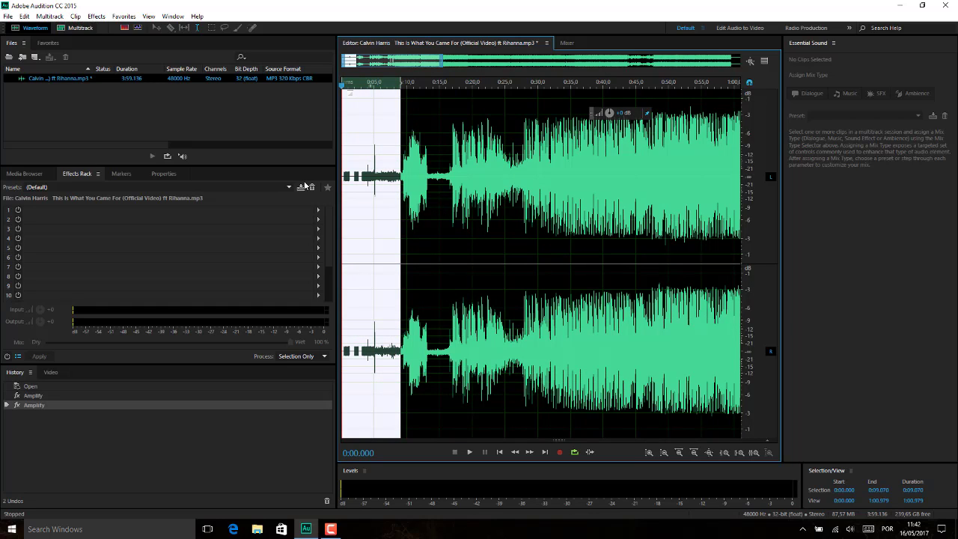
{"action": "key", "text": "Delete"}
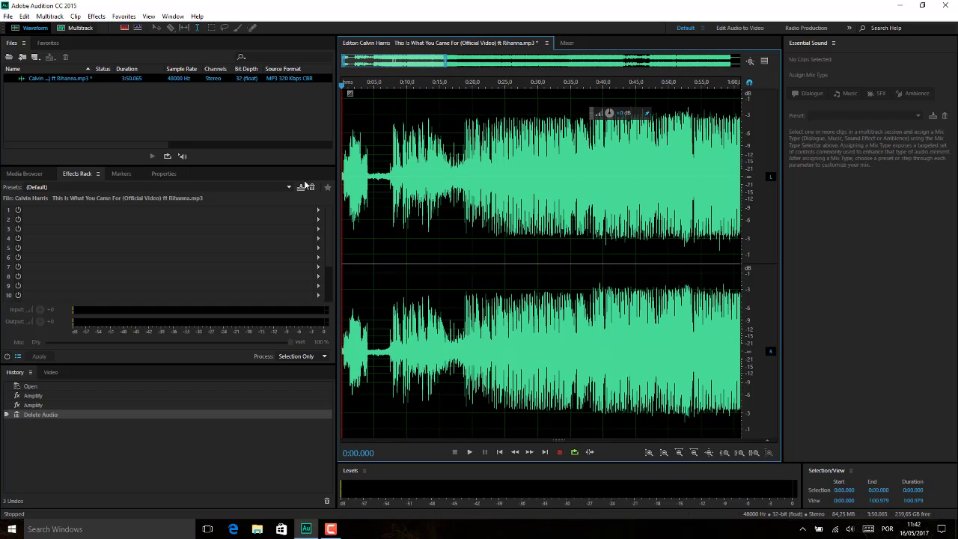
{"action": "key", "text": "space"}
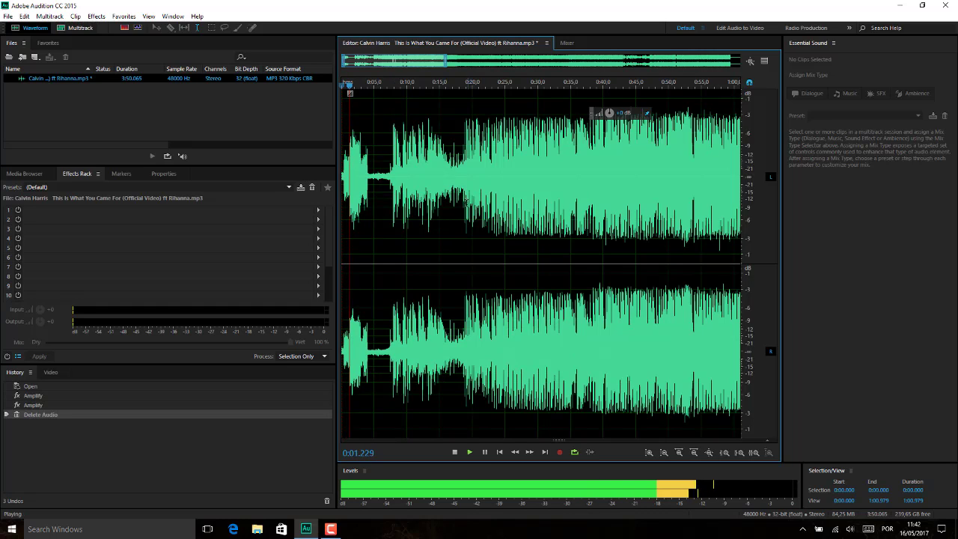
{"action": "key", "text": "space"}
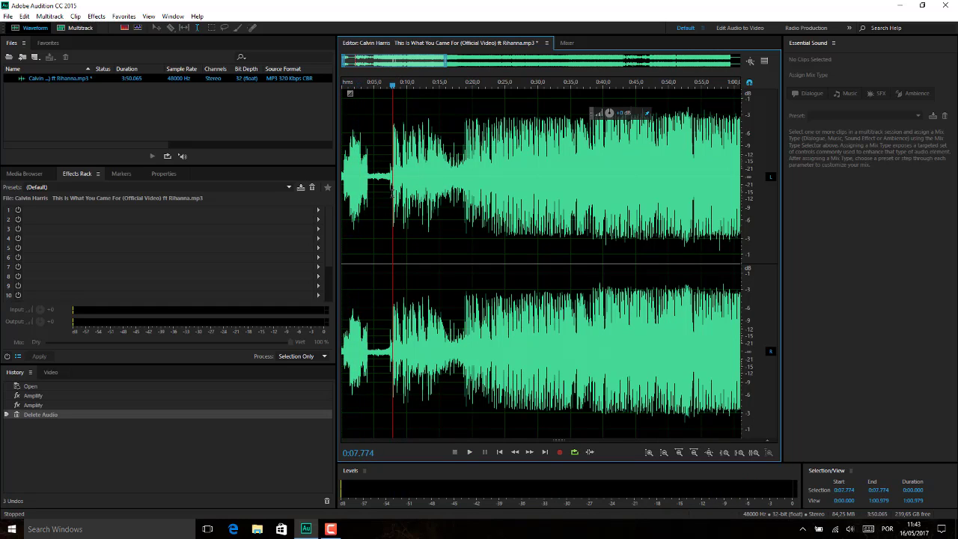
- Delete the remaining intro from 0:00 to about 0:07.5, where the louder part begins, and play the new start briefly
{"action": "left_click_drag", "start_coordinate": [392, 191], "coordinate": [343, 191]}
{"action": "left_click", "coordinate": [361, 187]}
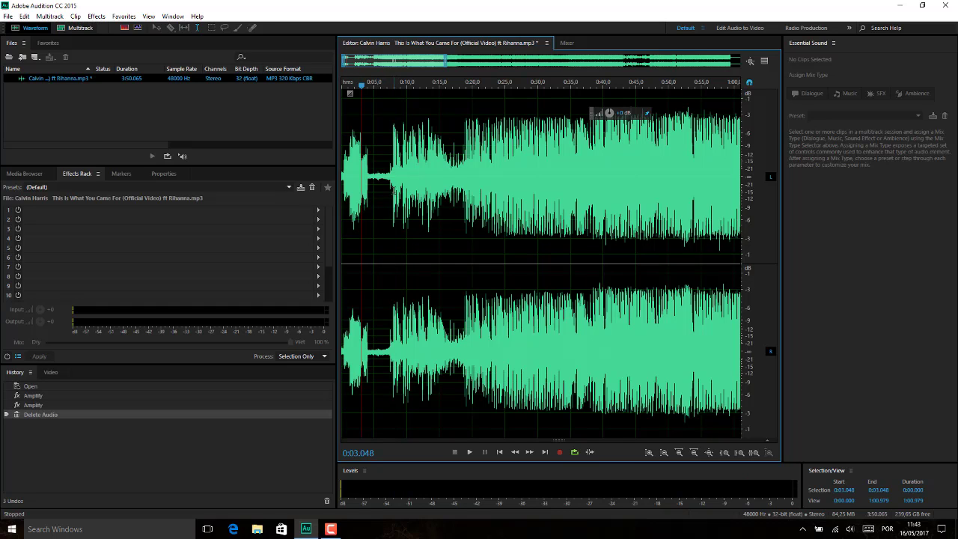
{"action": "left_click", "coordinate": [390, 188]}
{"action": "key", "text": "space"}
{"action": "key", "text": "space"}
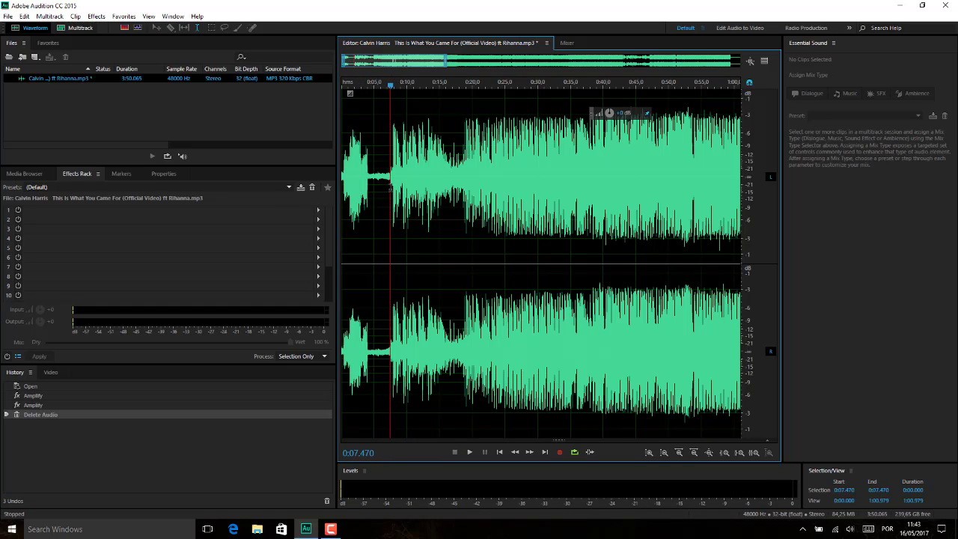
{"action": "left_click_drag", "start_coordinate": [390, 188], "coordinate": [273, 184]}
{"action": "key", "text": "Delete"}
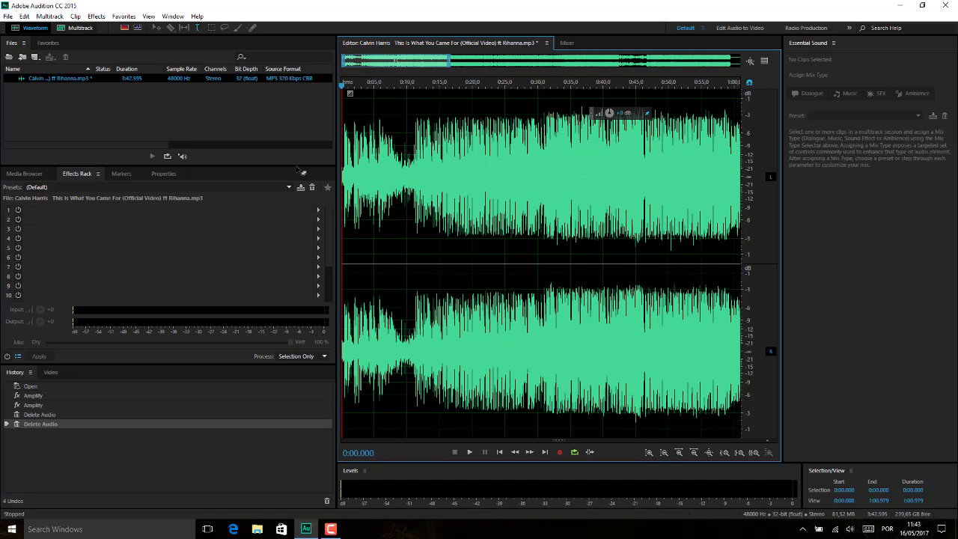
{"action": "key", "text": "space"}
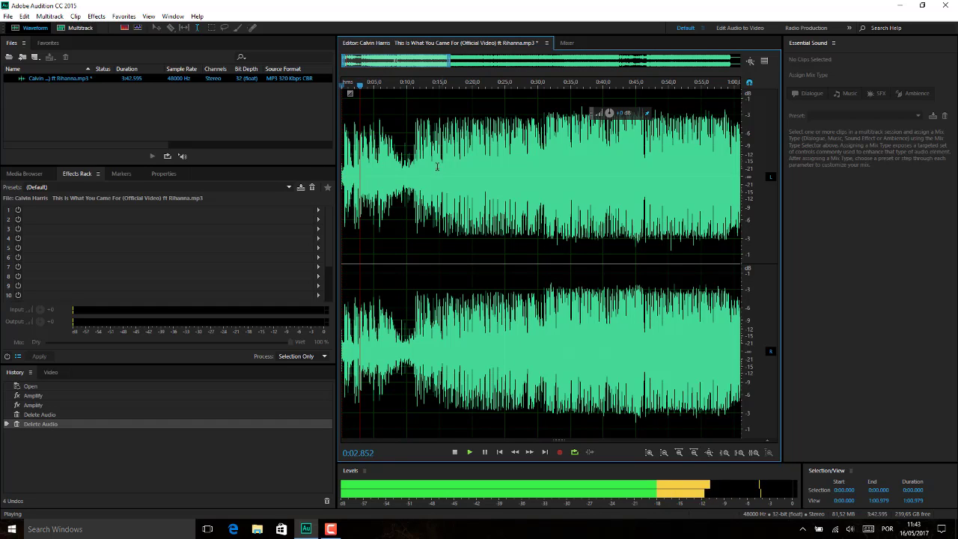
{"action": "key", "text": "space"}
- Play the song's ending from about 3:36 and delete the quiet tail from about 3:37.7 to the end
{"action": "left_click_drag", "start_coordinate": [420, 58], "coordinate": [740, 47]}
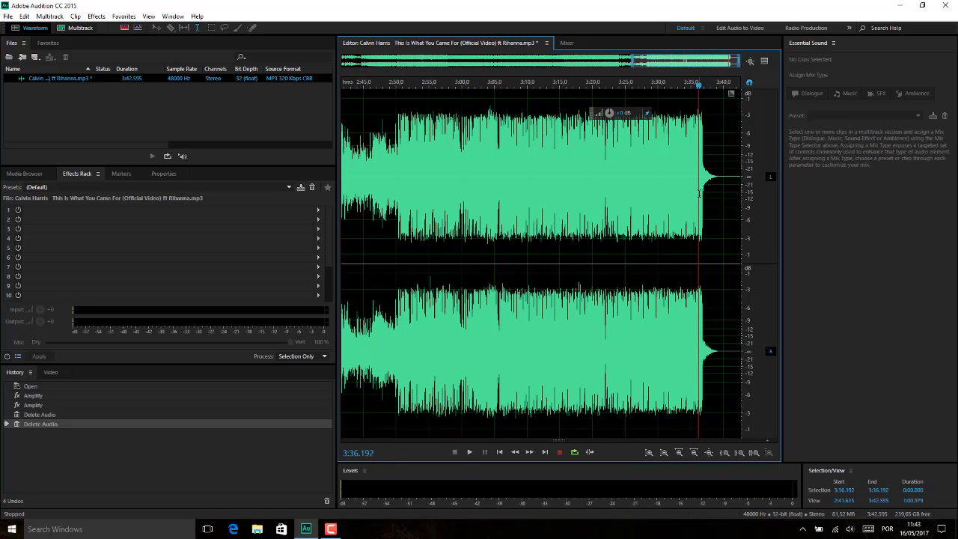
{"action": "key", "text": "space"}
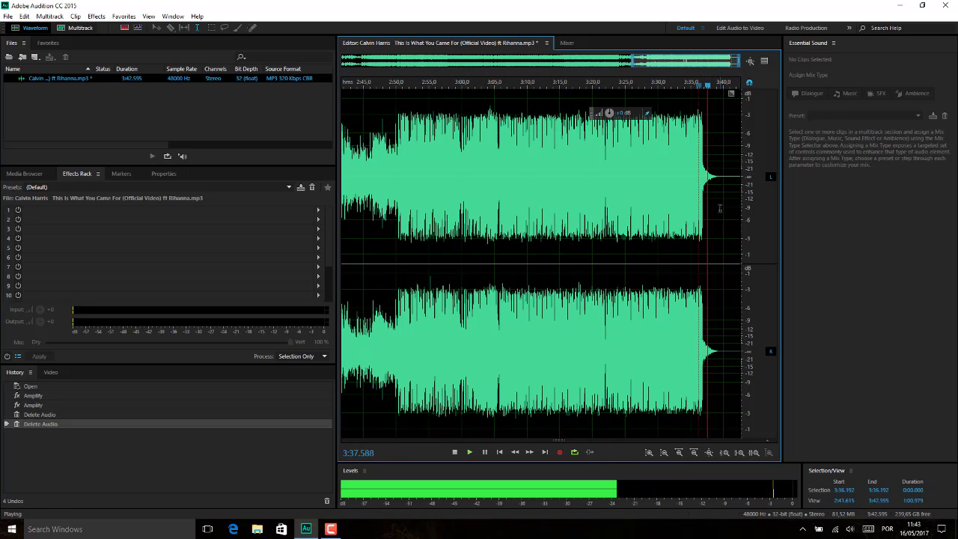
{"action": "key", "text": "space"}
{"action": "left_click_drag", "start_coordinate": [707, 191], "coordinate": [810, 187]}
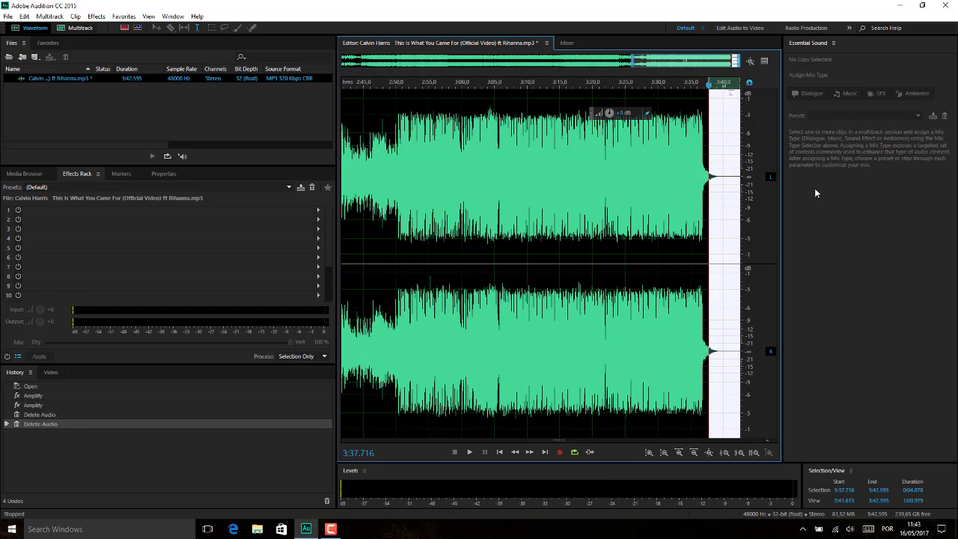
{"action": "key", "text": "Delete"}
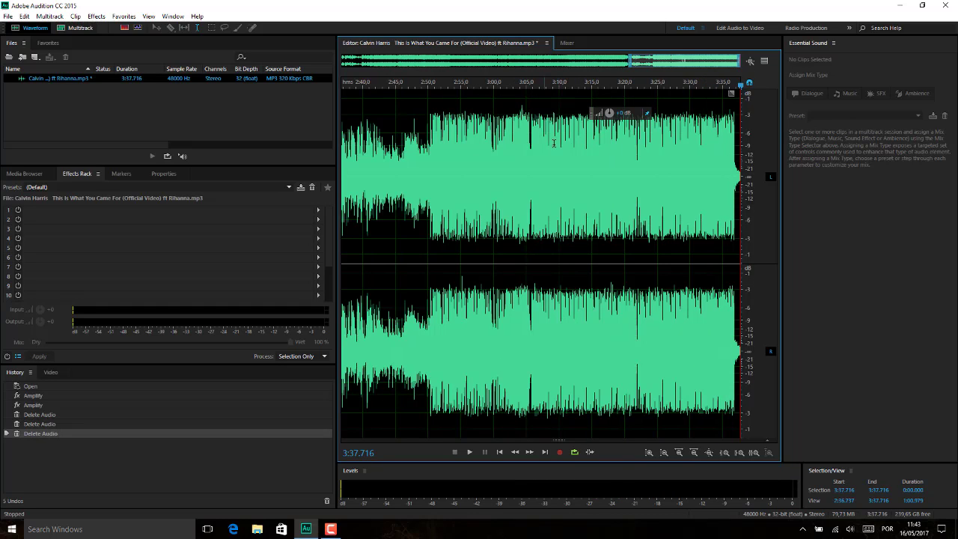
- Play the beginning of the trimmed song briefly to check how abruptly it starts
{"action": "left_click_drag", "start_coordinate": [671, 60], "coordinate": [336, 51]}
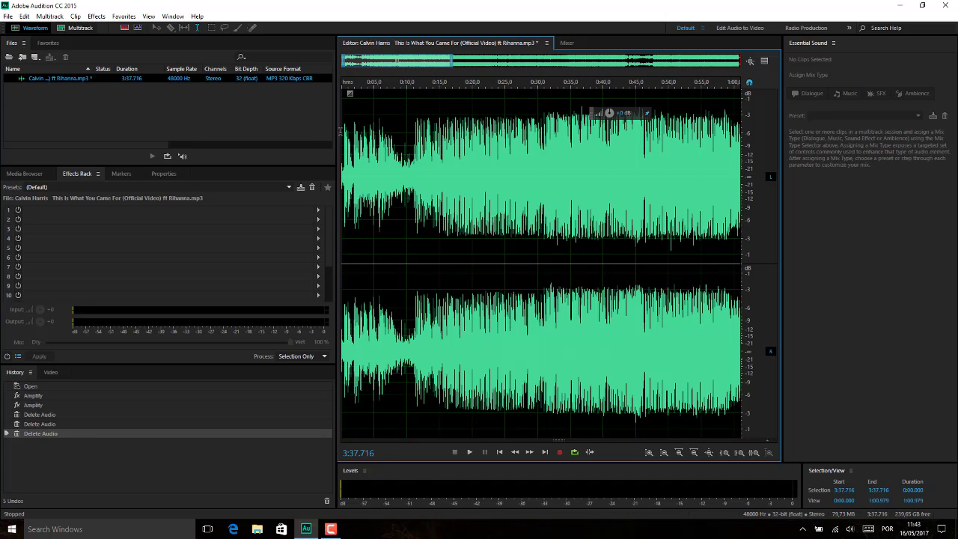
{"action": "key", "text": "space"}
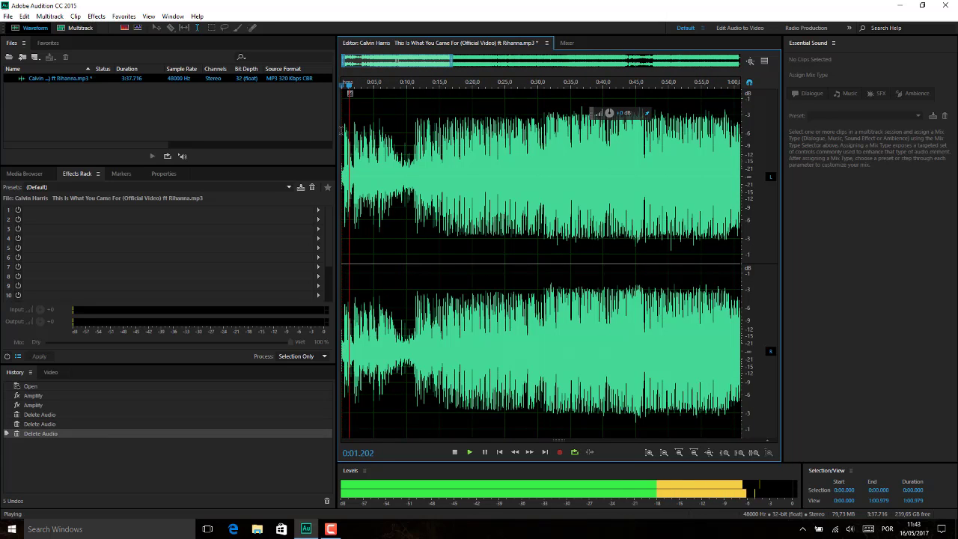
{"action": "key", "text": "space"}
{"action": "key", "text": "space"}
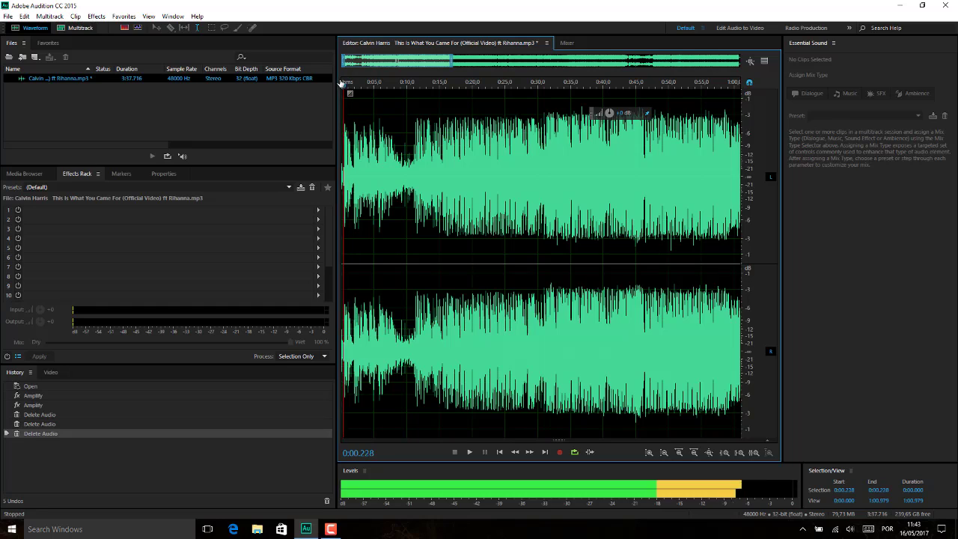
{"action": "key", "text": "space"}
- Add a fade-in over the first few seconds of the song and play it from about 0:00.6
{"action": "key", "text": "Home"}
{"action": "left_click_drag", "start_coordinate": [349, 92], "coordinate": [383, 93]}
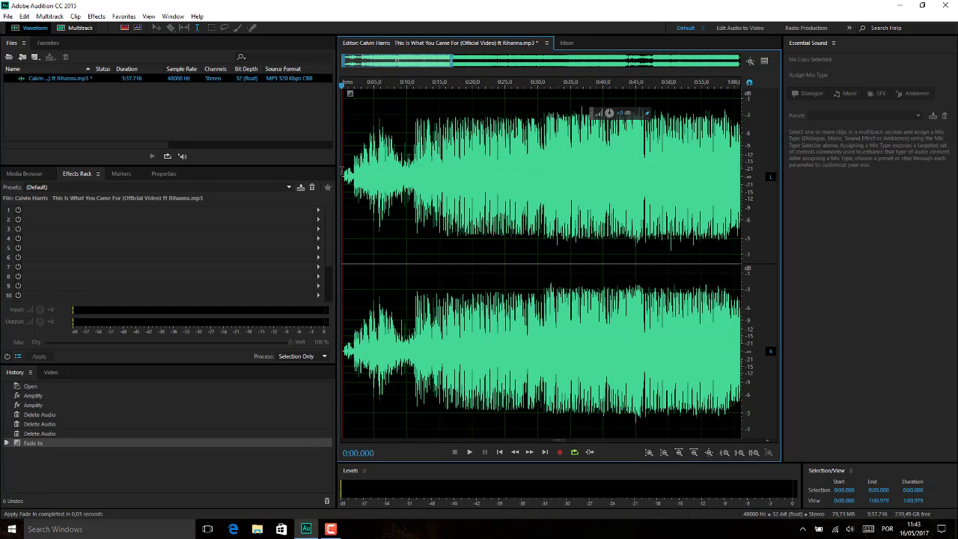
{"action": "left_click", "coordinate": [345, 351]}
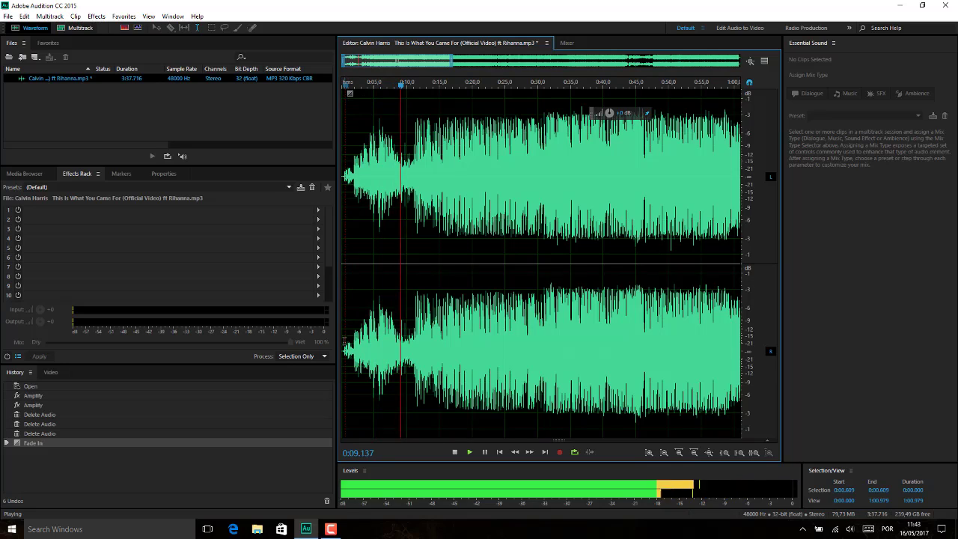
{"action": "key", "text": "space"}
- Play the song's ending from about 3:33 and the transition to the quieter passage from about 2:34
{"action": "left_click_drag", "start_coordinate": [410, 62], "coordinate": [752, 47]}
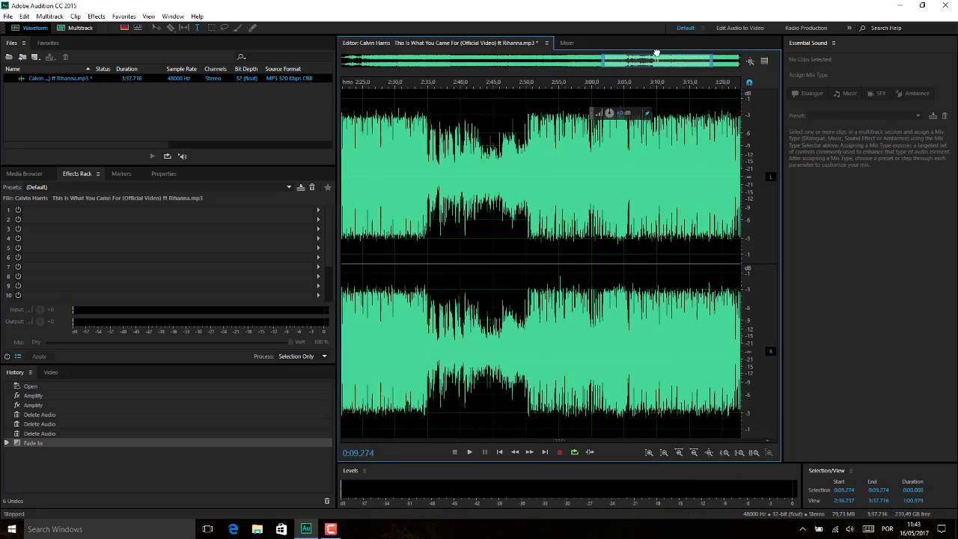
{"action": "key", "text": "space"}
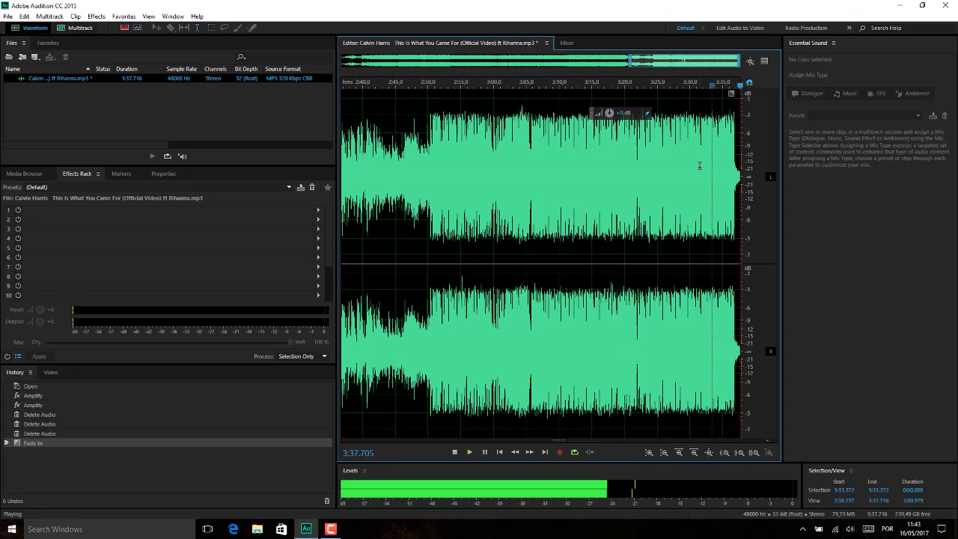
{"action": "key", "text": "space"}
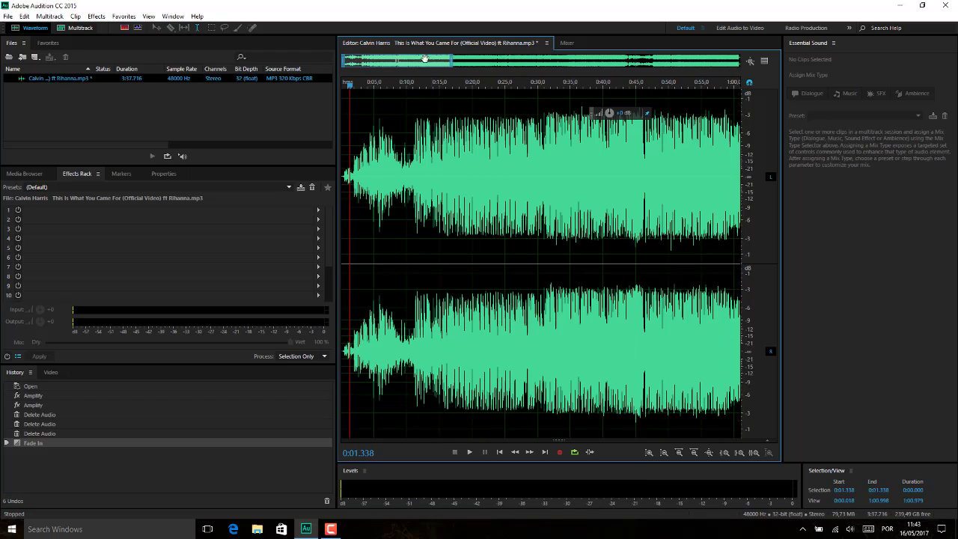
{"action": "left_click_drag", "start_coordinate": [408, 61], "coordinate": [653, 29]}
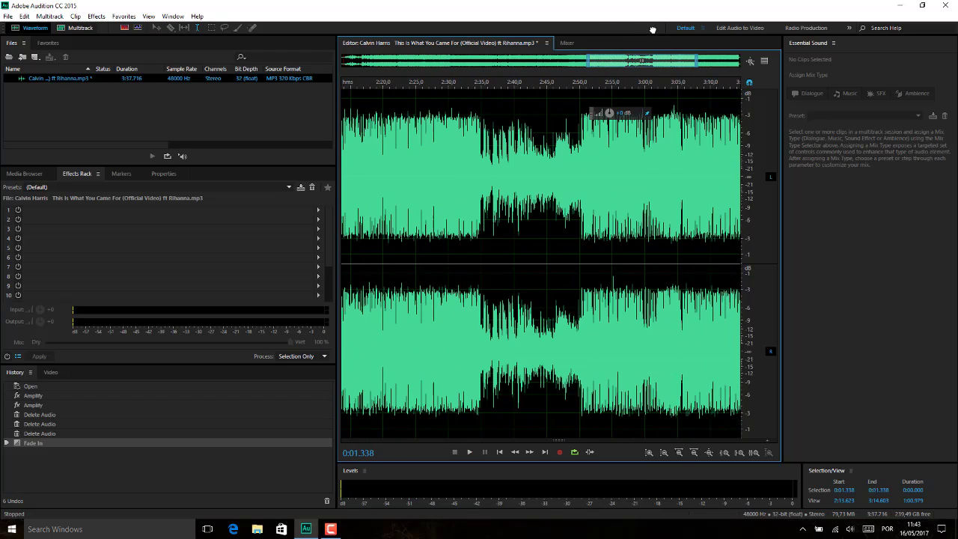
{"action": "key", "text": "space"}
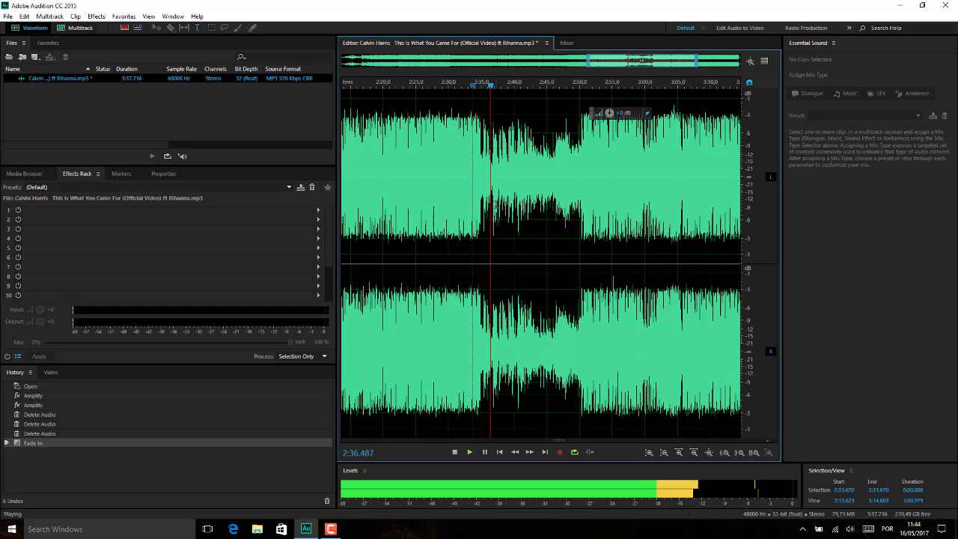
{"action": "key", "text": "space"}
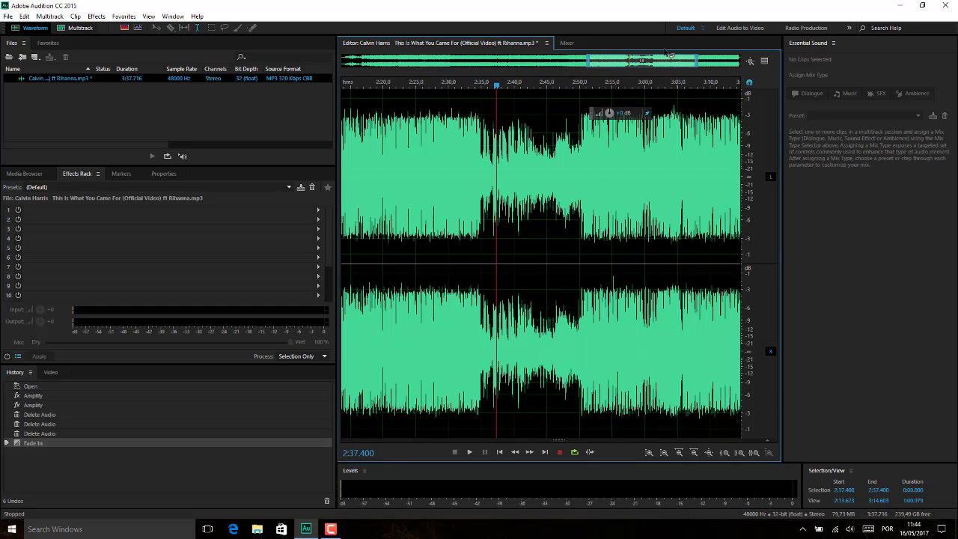
- Zoom the waveform out to the whole song and return the playhead to 0:00
{"action": "left_click_drag", "start_coordinate": [589, 60], "coordinate": [325, 65]}
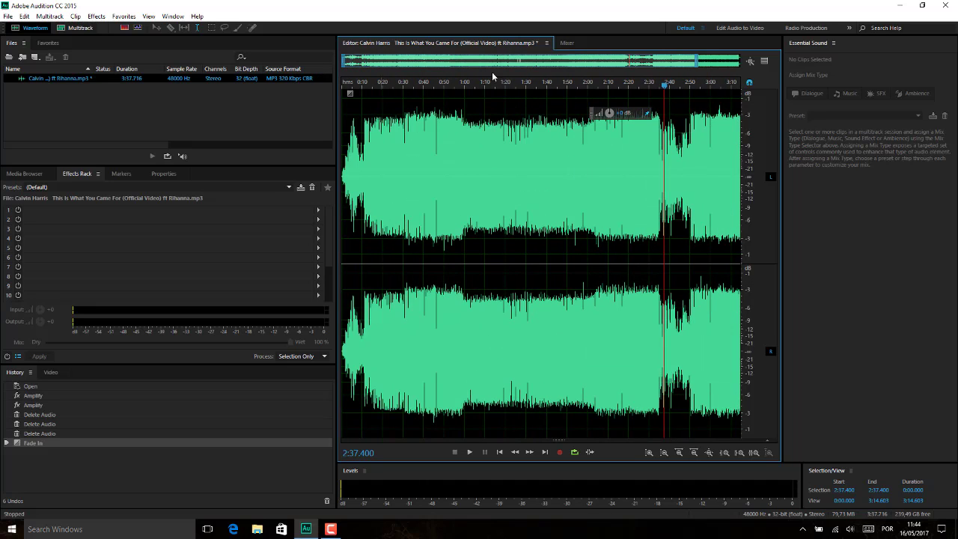
{"action": "left_click_drag", "start_coordinate": [697, 66], "coordinate": [772, 72]}
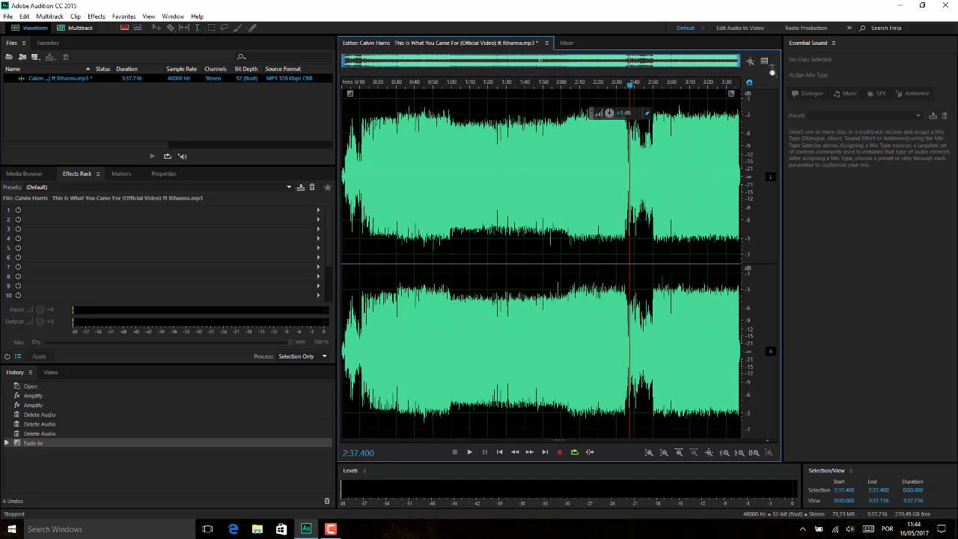
{"action": "left_click", "coordinate": [370, 84]}
{"action": "key", "text": "space"}
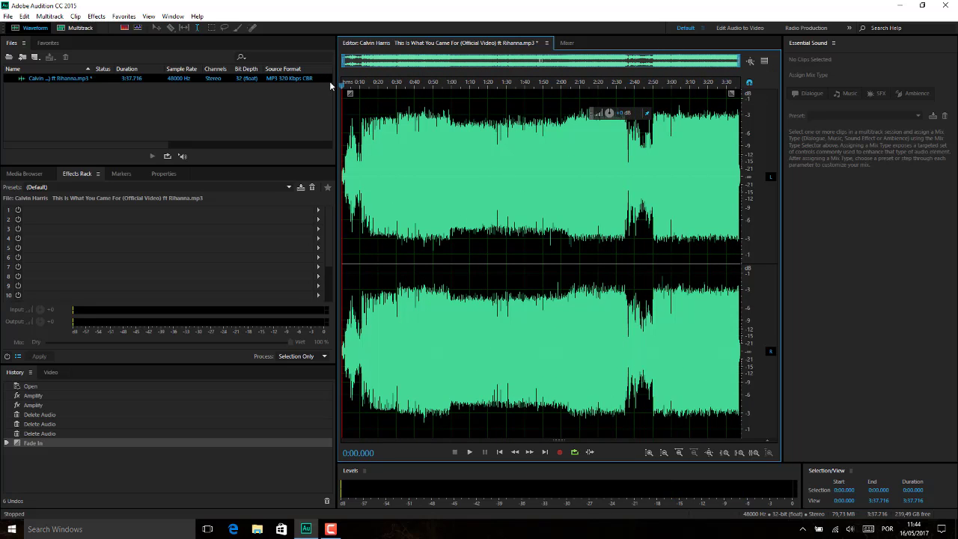
- Play the song's first five seconds or so from 0:00 and zoom the waveform in on about the first 35 seconds
{"action": "left_click_drag", "start_coordinate": [370, 83], "coordinate": [329, 81]}
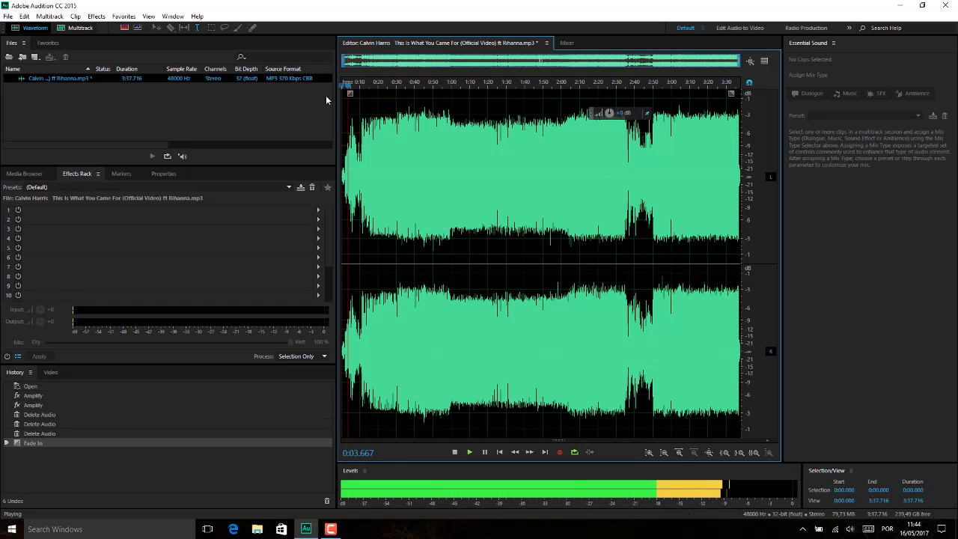
{"action": "key", "text": "space"}
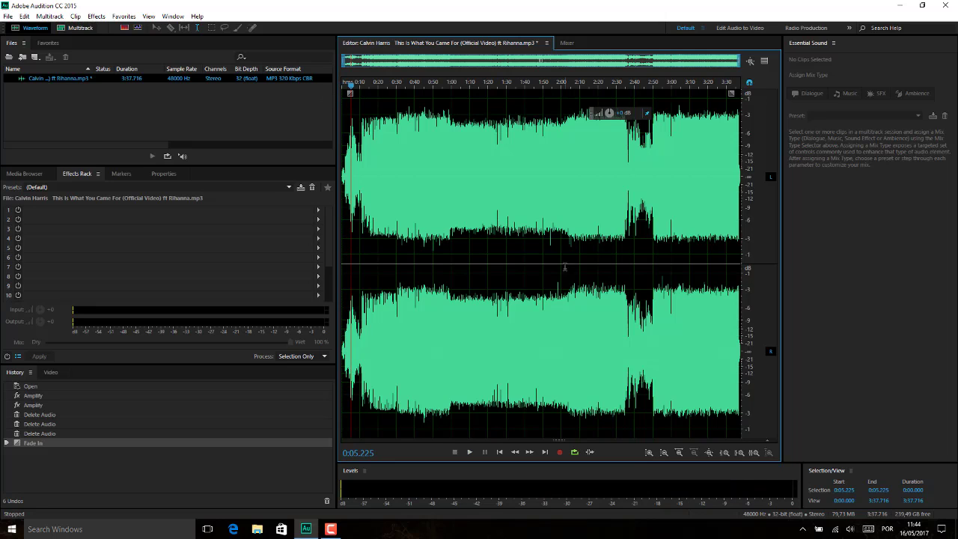
{"action": "left_click", "coordinate": [679, 453]}
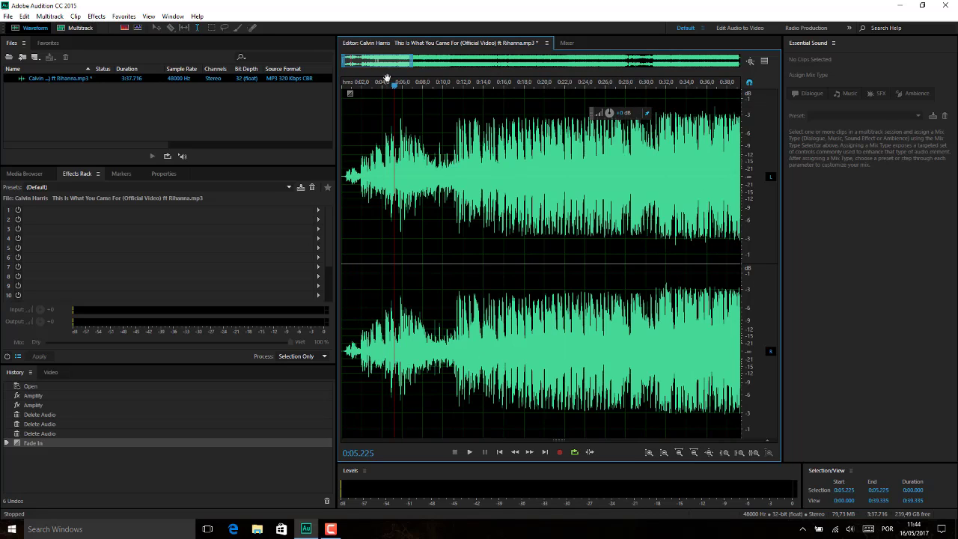
{"action": "scroll", "coordinate": [386, 78], "scroll_direction": "down", "scroll_amount": 10}
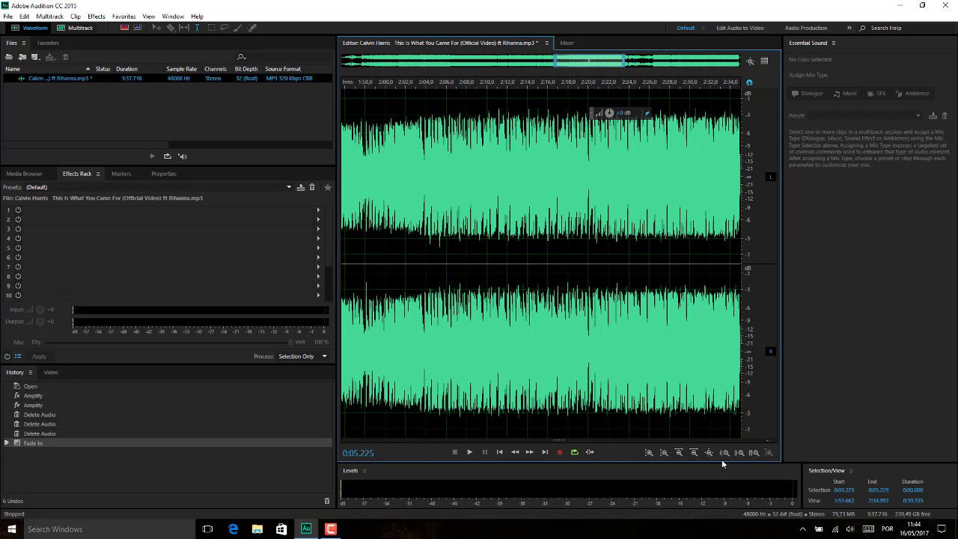
{"action": "left_click", "coordinate": [692, 453]}
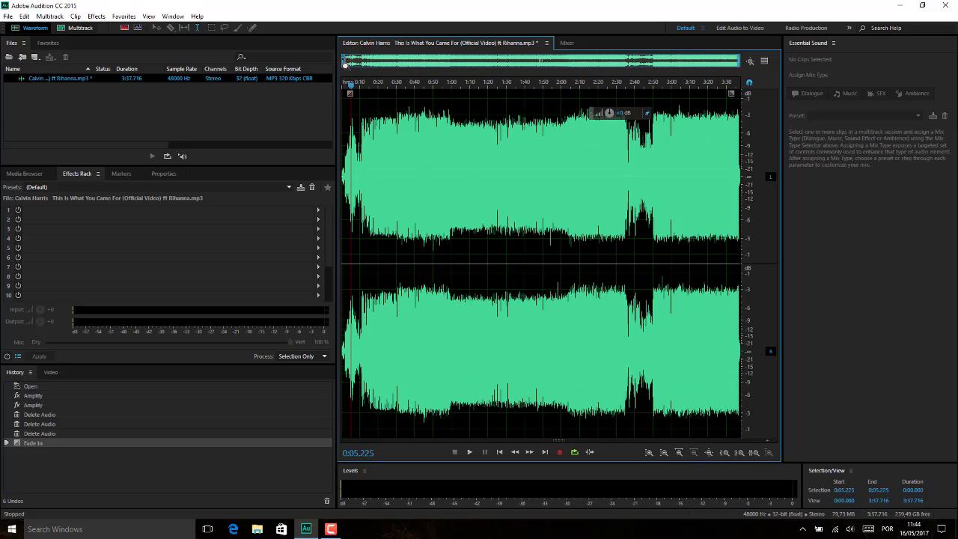
{"action": "mouse_move", "coordinate": [344, 64]}
{"action": "left_mouse_down"}
{"action": "mouse_move", "coordinate": [678, 60]}
{"action": "mouse_move", "coordinate": [348, 65]}
{"action": "left_mouse_up"}
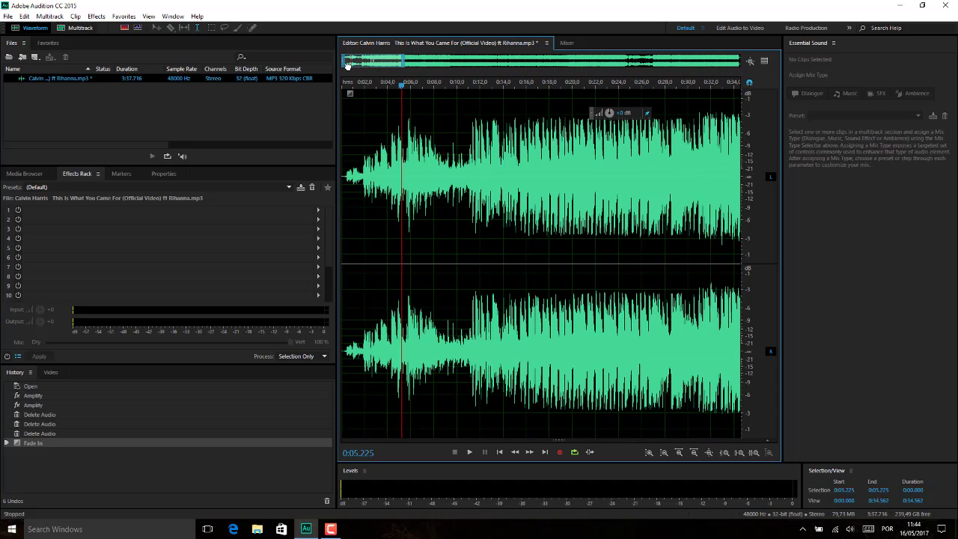
- Play the faded-in opening from 0:00, pausing at about 0:04.9 and resuming until about 0:06.6
{"action": "double_click", "coordinate": [348, 193]}
{"action": "key", "text": "space"}
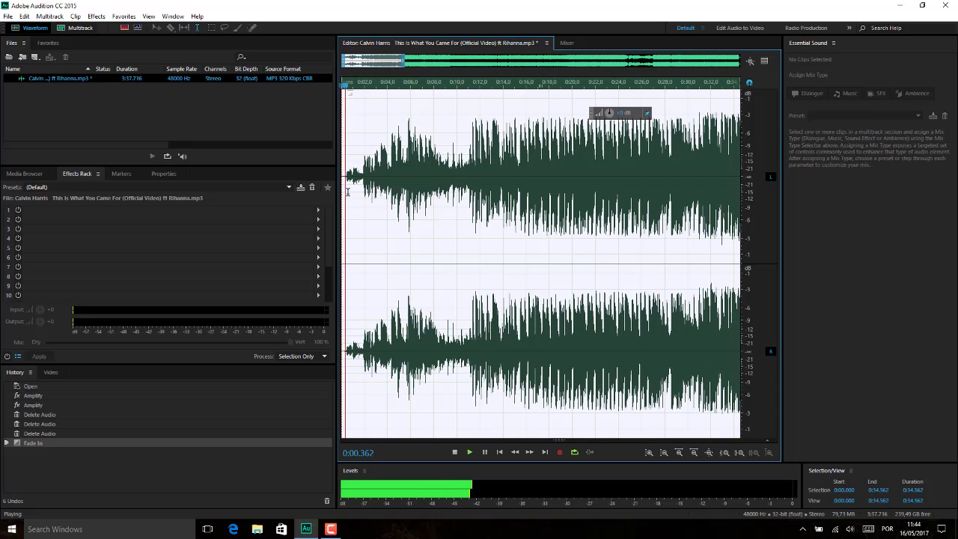
{"action": "left_click", "coordinate": [456, 255]}
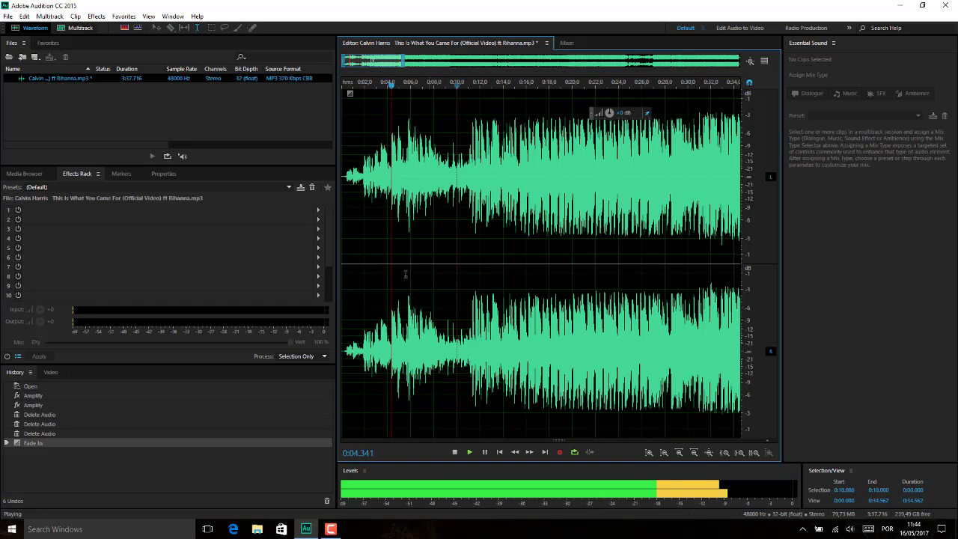
{"action": "key", "text": "space"}
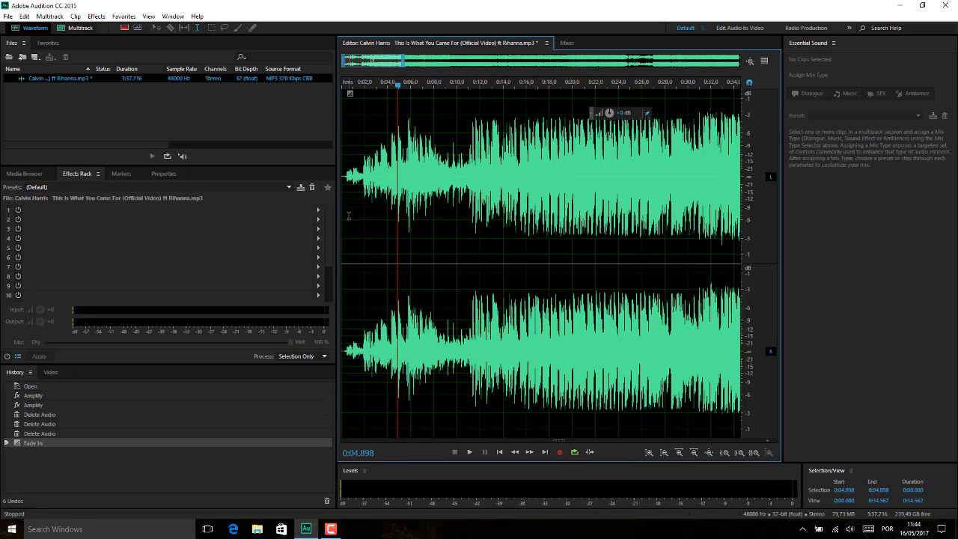
{"action": "key", "text": "space"}
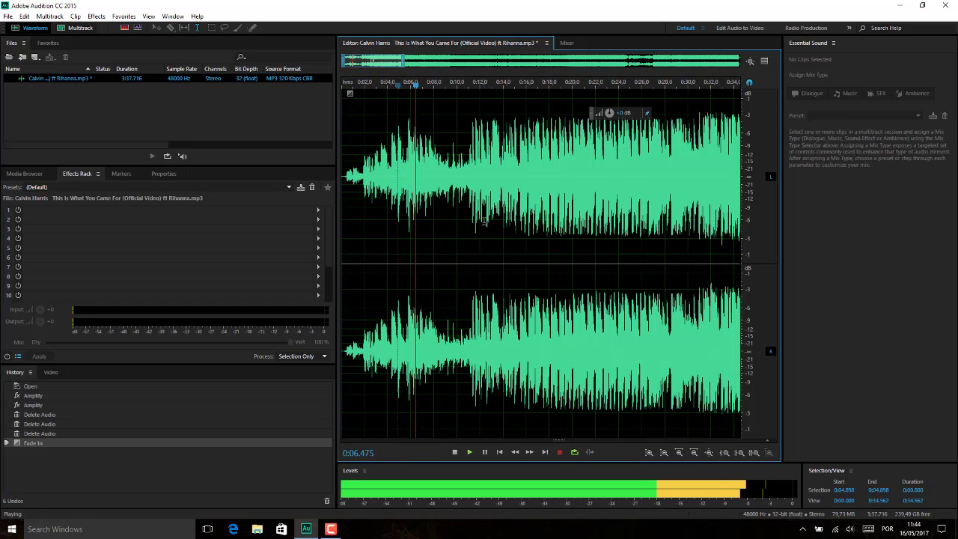
{"action": "key", "text": "space"}
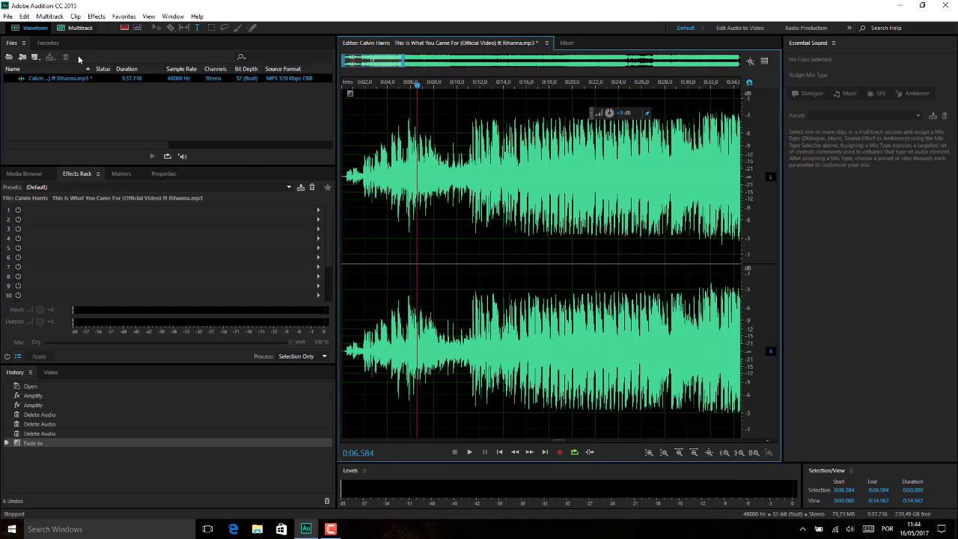
- Start saving the song as a new file, switching the format to Wave PCM and back to MP3 Audio
{"action": "left_click", "coordinate": [9, 15]}
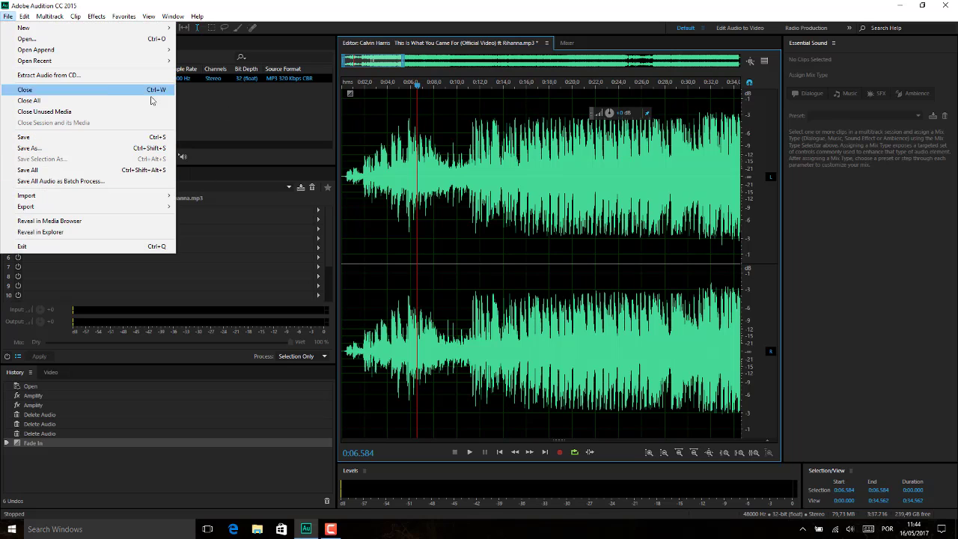
{"action": "left_click", "coordinate": [70, 147]}
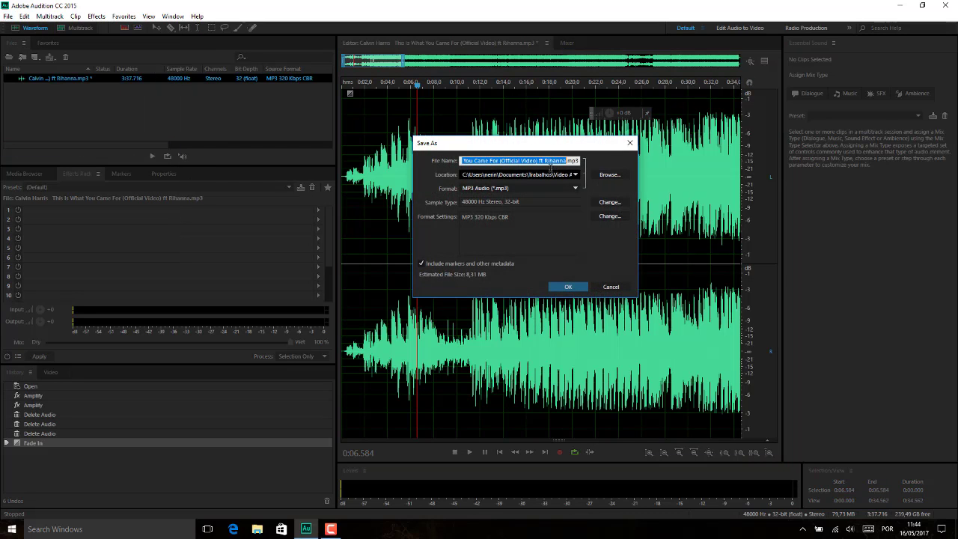
{"action": "left_click", "coordinate": [575, 189]}
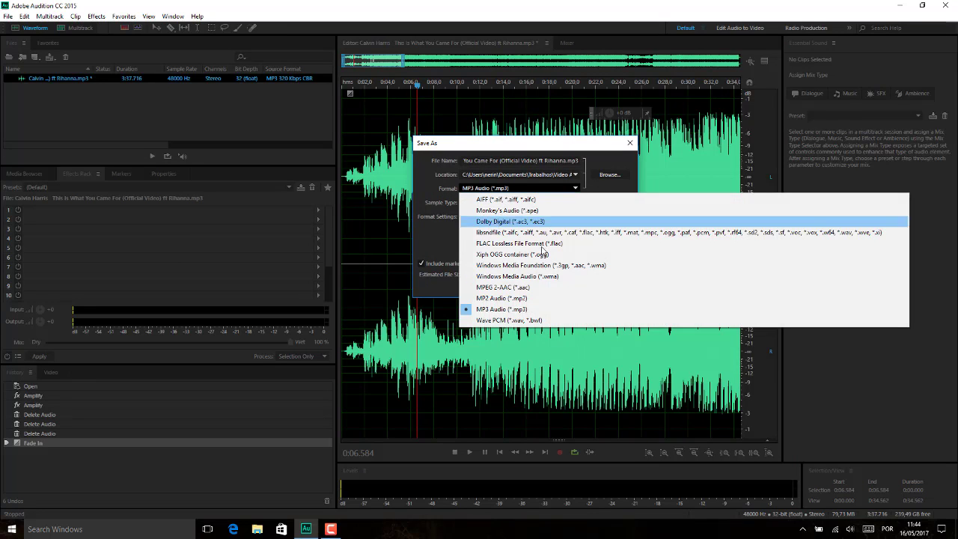
{"action": "left_click", "coordinate": [516, 320]}
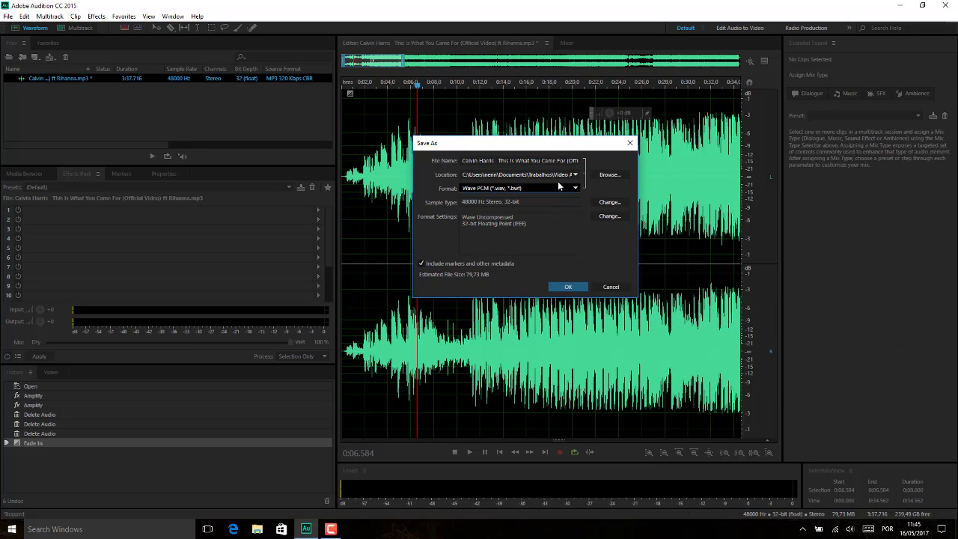
{"action": "left_click", "coordinate": [576, 187]}
{"action": "left_click", "coordinate": [521, 309]}
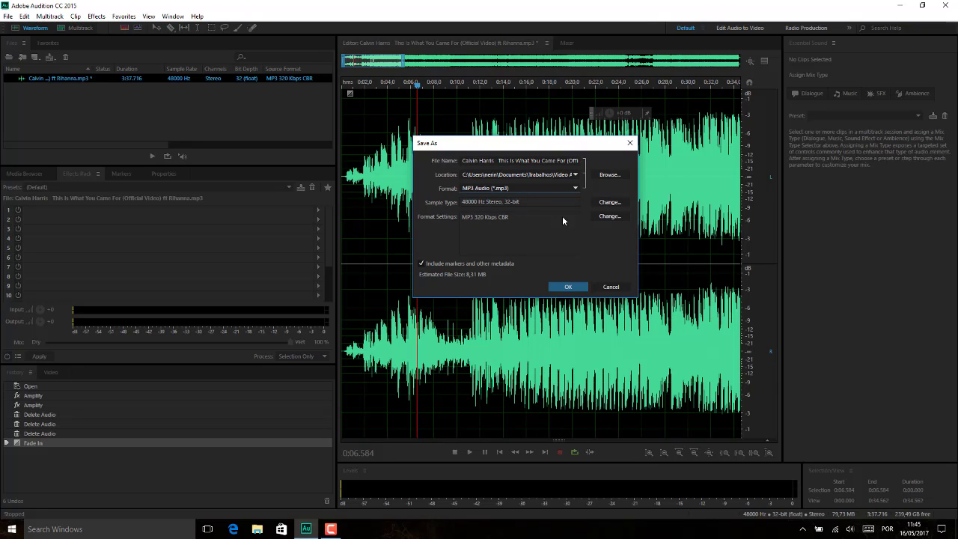
- Examine the available bitrates in the MP3 format settings, and close the settings and the save dialog without saving
{"action": "left_click", "coordinate": [609, 215]}
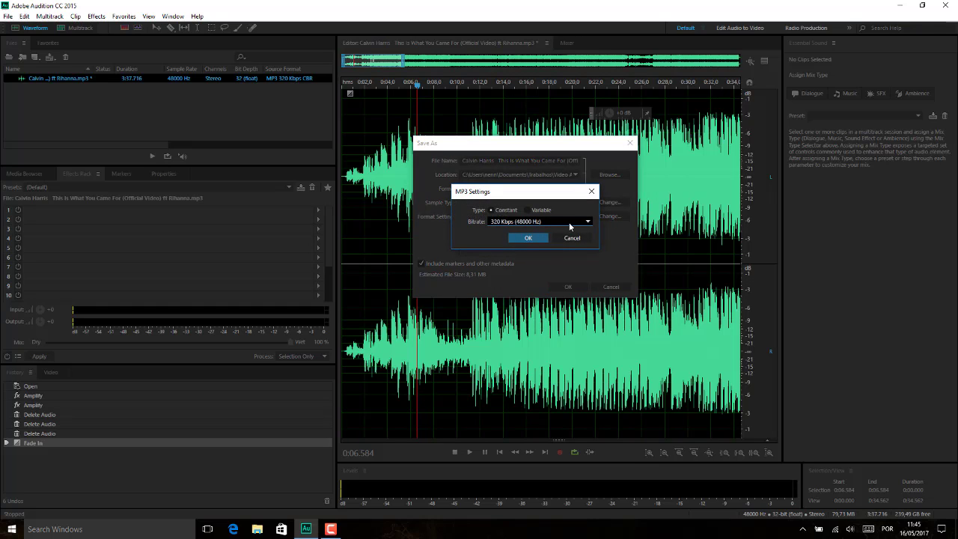
{"action": "left_click", "coordinate": [587, 223]}
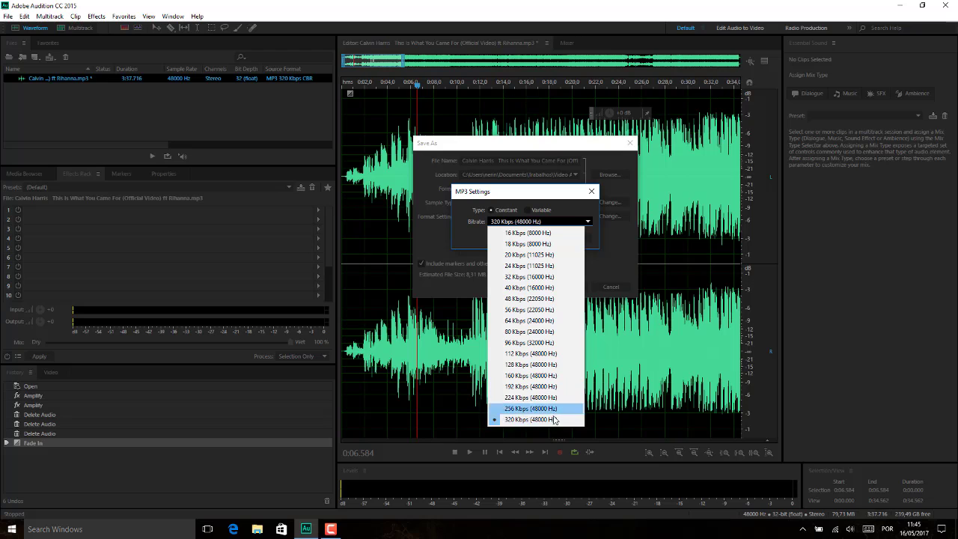
{"action": "left_click", "coordinate": [624, 245]}
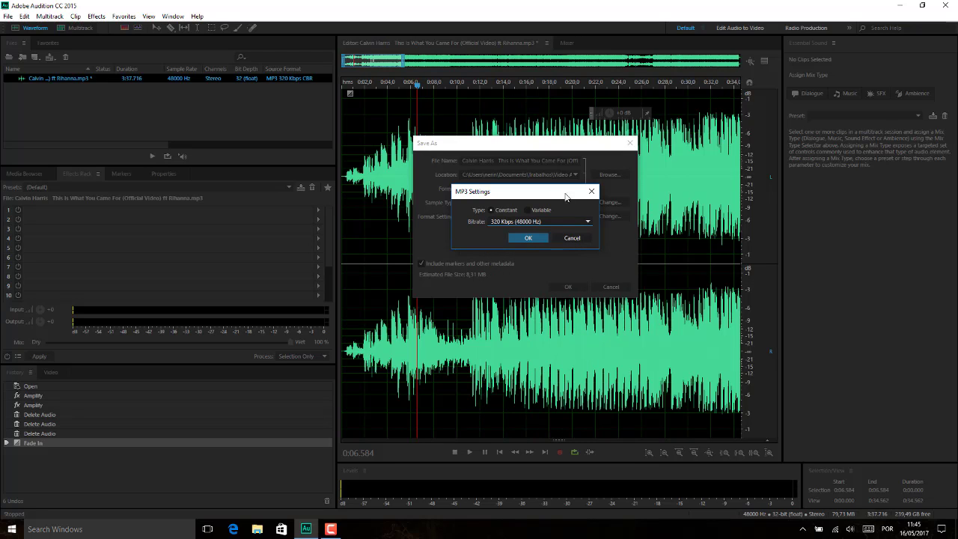
{"action": "left_click", "coordinate": [591, 192]}
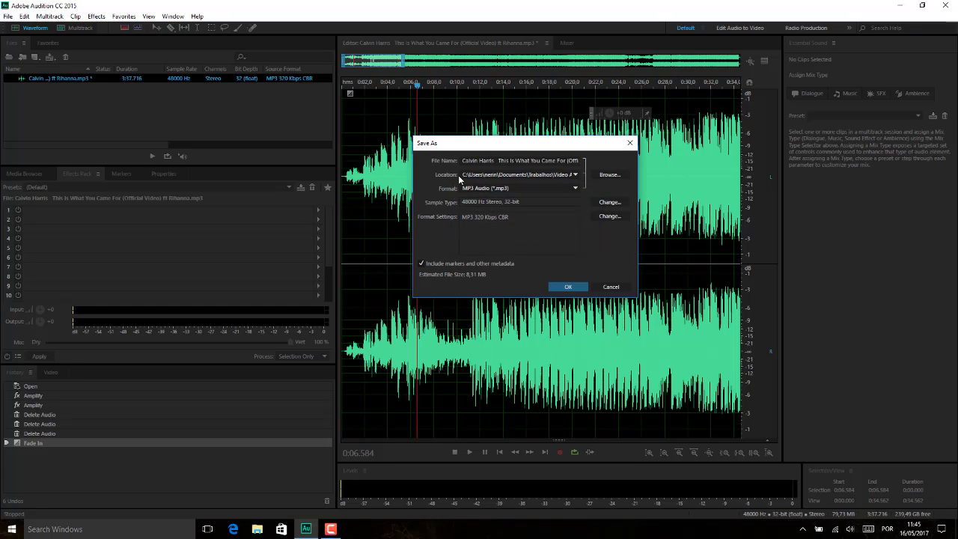
{"action": "left_click", "coordinate": [611, 286]}
- Place the playhead near the song's start, at about 0:00.8, with no audio selected
{"action": "left_click", "coordinate": [461, 221]}
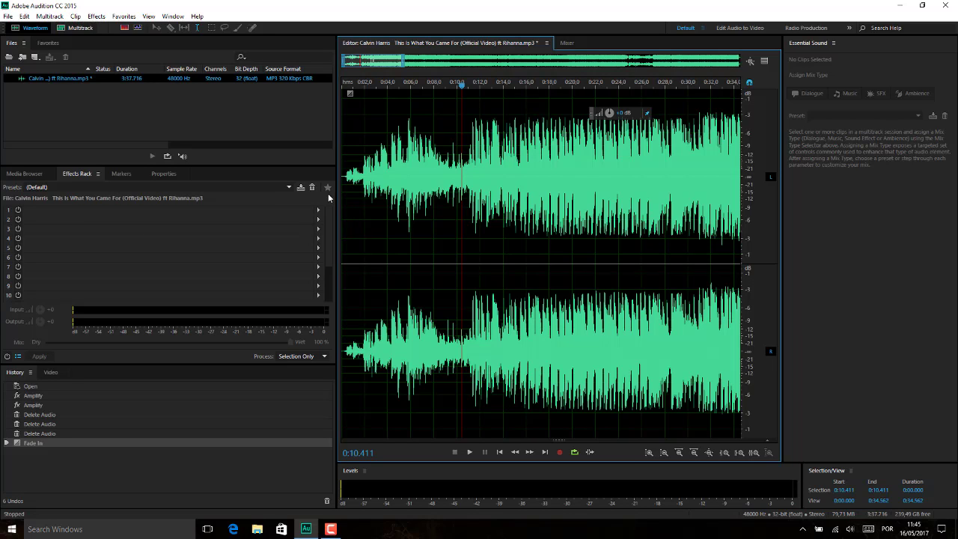
{"action": "left_click_drag", "start_coordinate": [346, 192], "coordinate": [342, 225]}
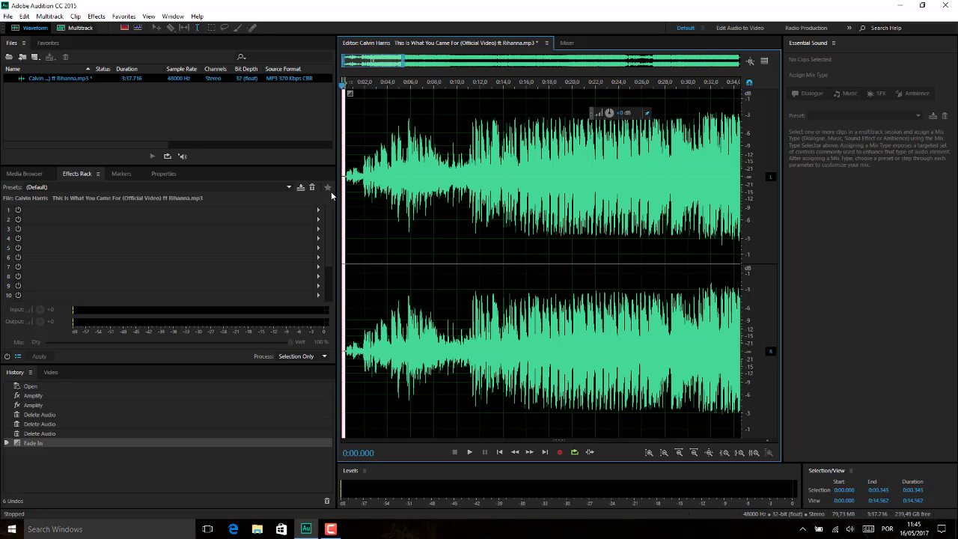
{"action": "left_click", "coordinate": [349, 245]}
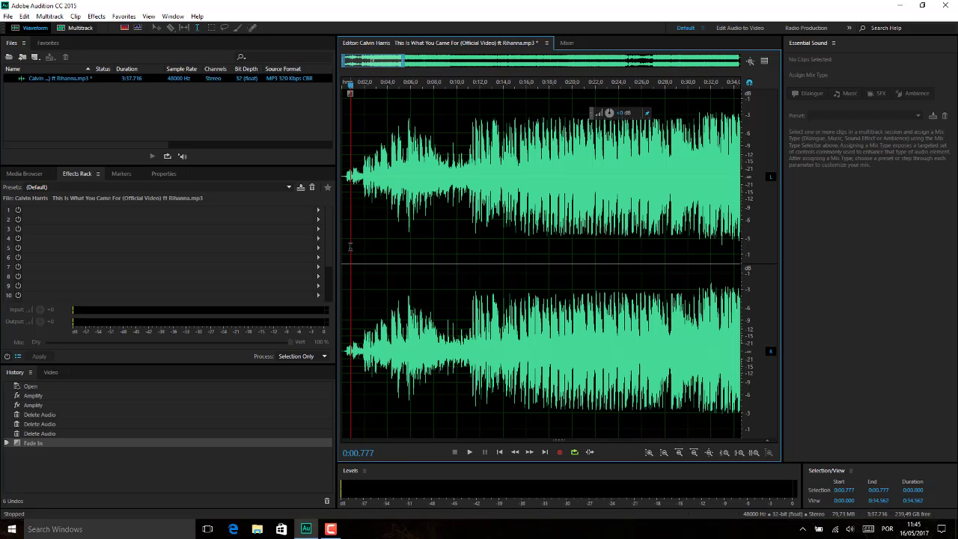